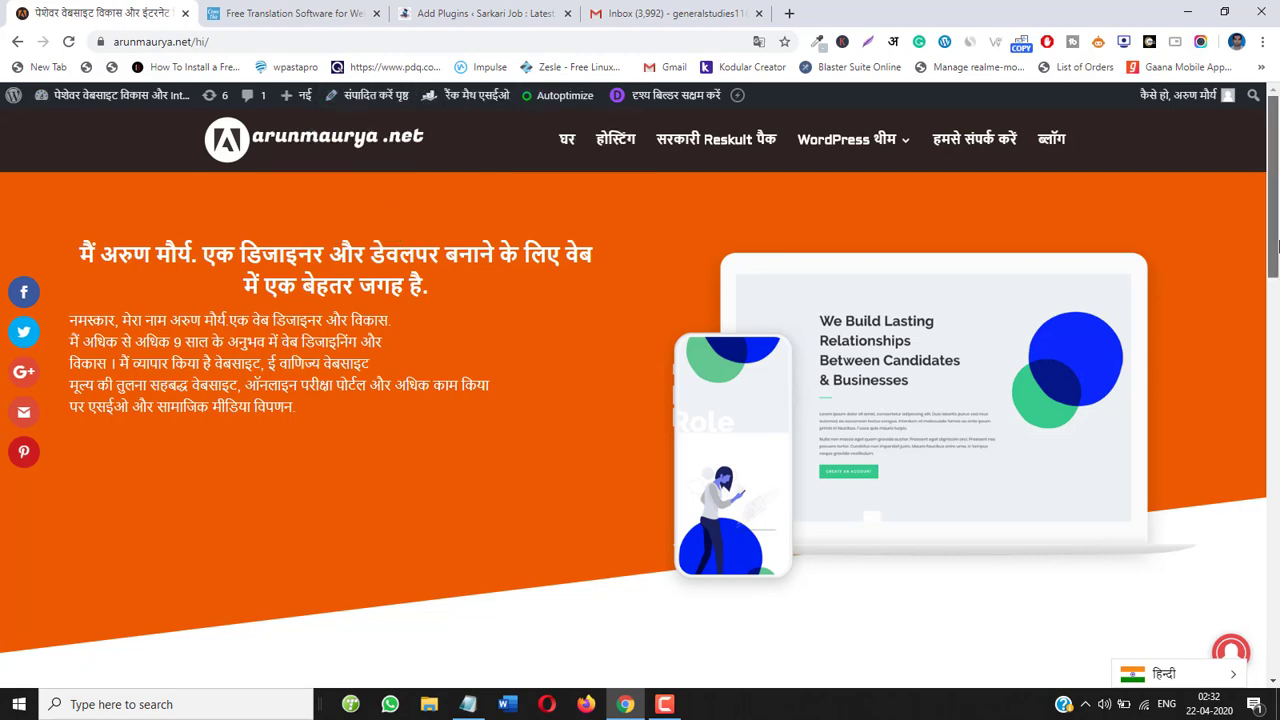
- Look through the Hindi-translated homepage and open its post comparing wordpress.org with wordpress.com
{"action": "left_click_drag", "start_coordinate": [1271, 245], "coordinate": [1253, 542]}
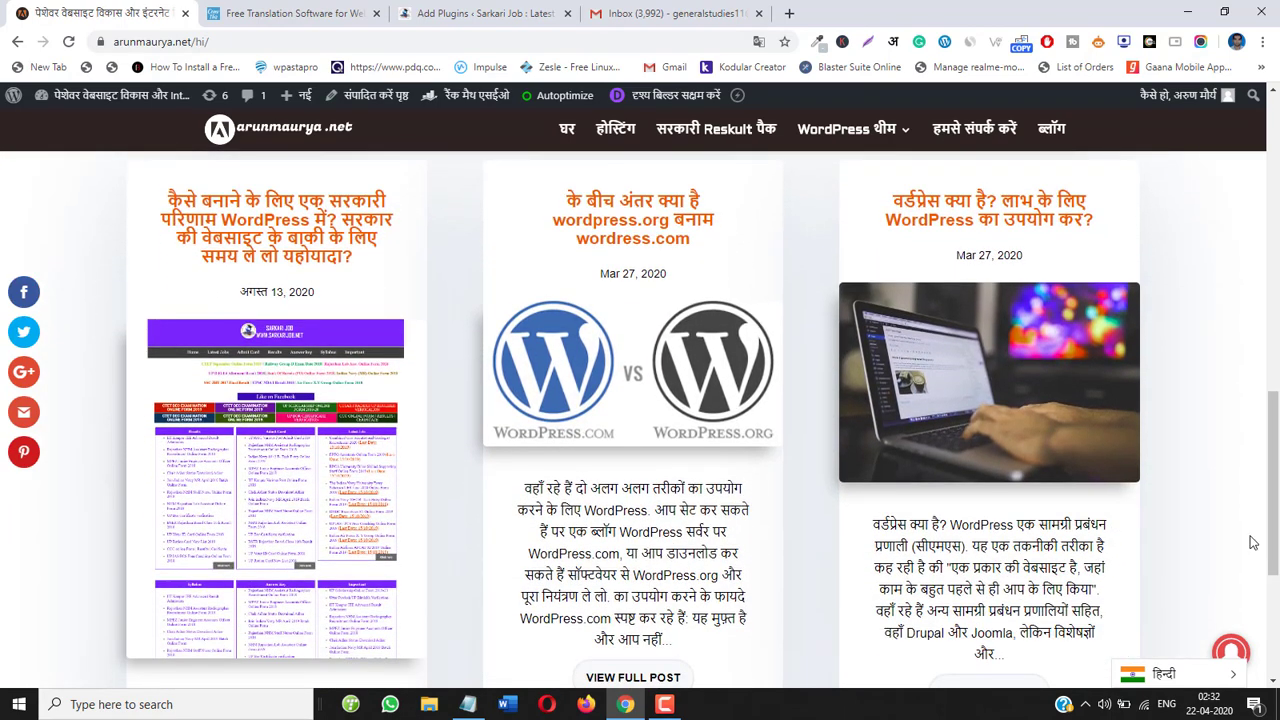
{"action": "double_click", "coordinate": [611, 220]}
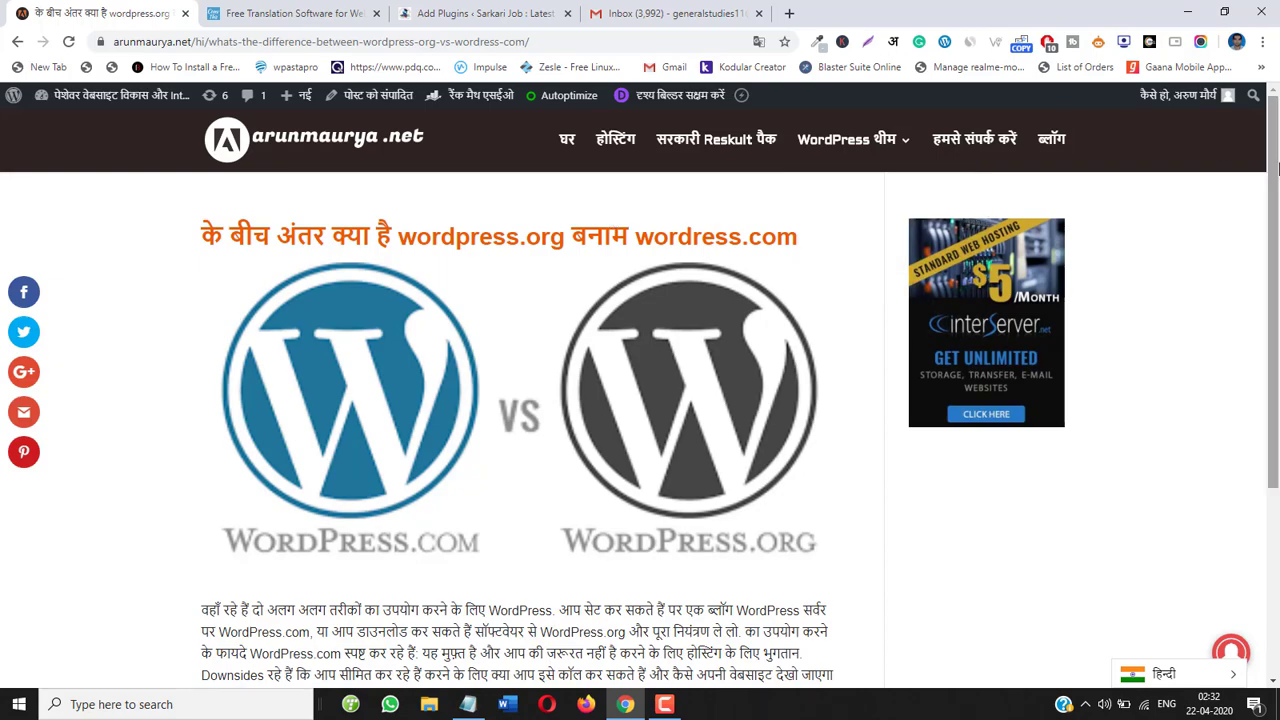
{"action": "scroll", "coordinate": [1157, 126], "scroll_direction": "down", "scroll_amount": 5}
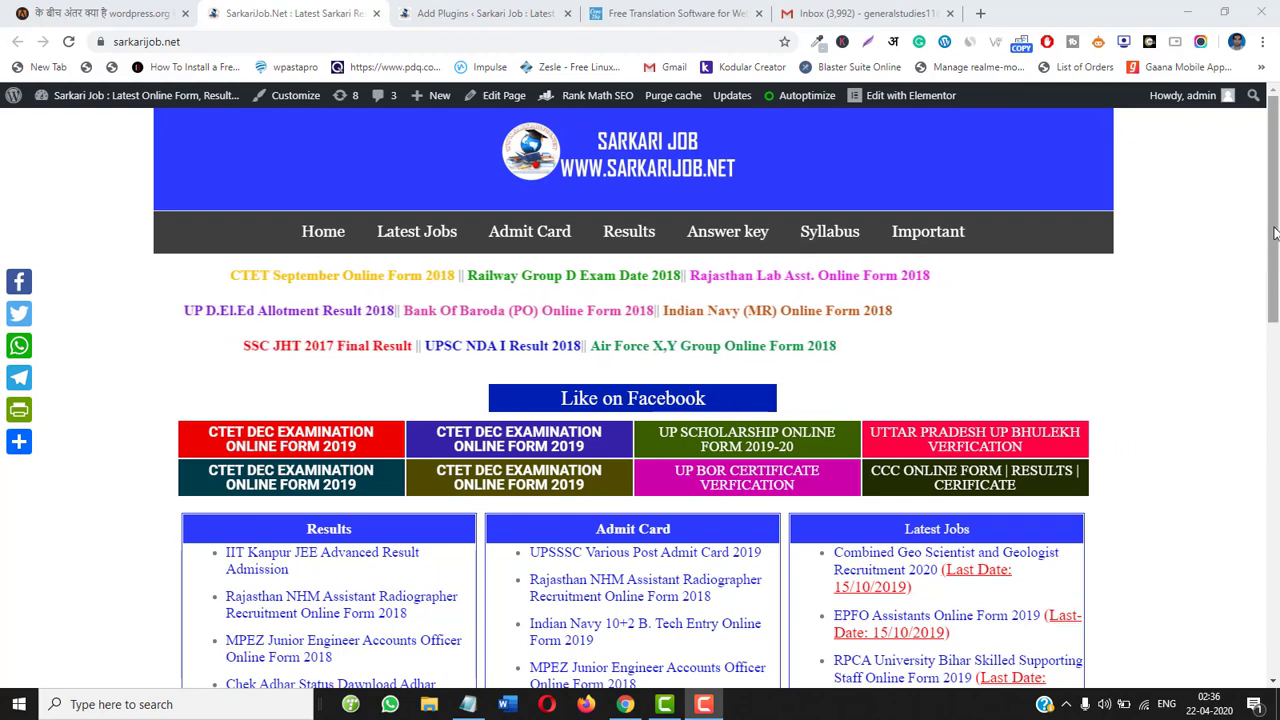
- Look over the SarkariJob.net homepage, from its header links down to the Syllabus, Answer Key and Important lists
{"action": "left_click_drag", "start_coordinate": [1275, 233], "coordinate": [1277, 562]}
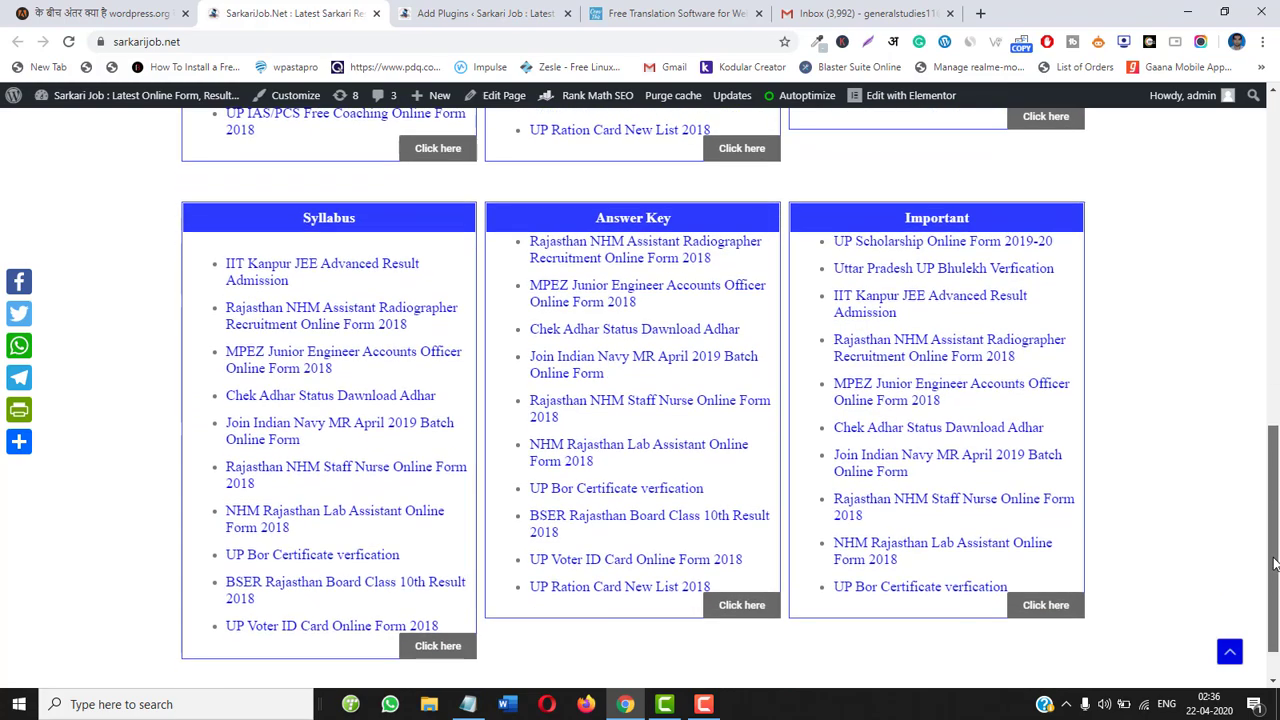
{"action": "scroll", "coordinate": [1245, 337], "scroll_direction": "up", "scroll_amount": 7}
{"action": "scroll", "coordinate": [1245, 282], "scroll_direction": "up", "scroll_amount": 2}
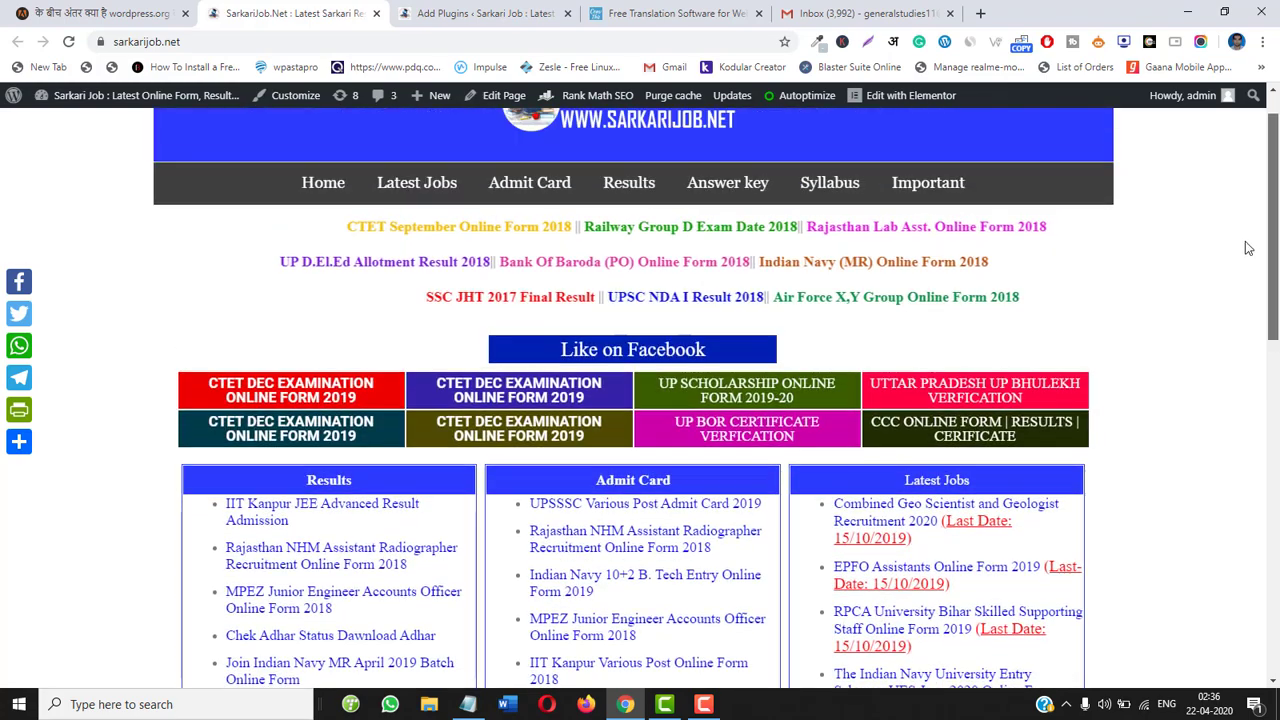
- Search for "Conveythis Translate" in the WordPress plugin directory, and install and activate the ConveyThis Translate – Multilingual Plugin
{"action": "left_click", "coordinate": [465, 14]}
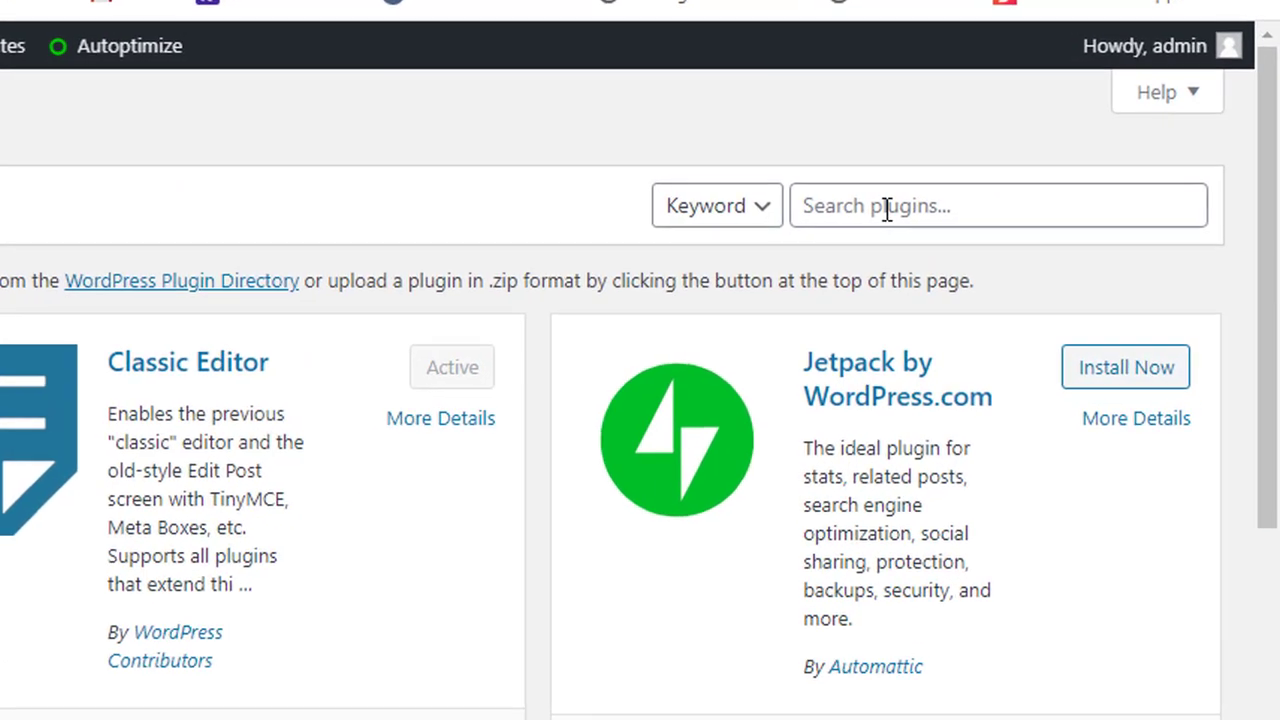
{"action": "right_click", "coordinate": [878, 207]}
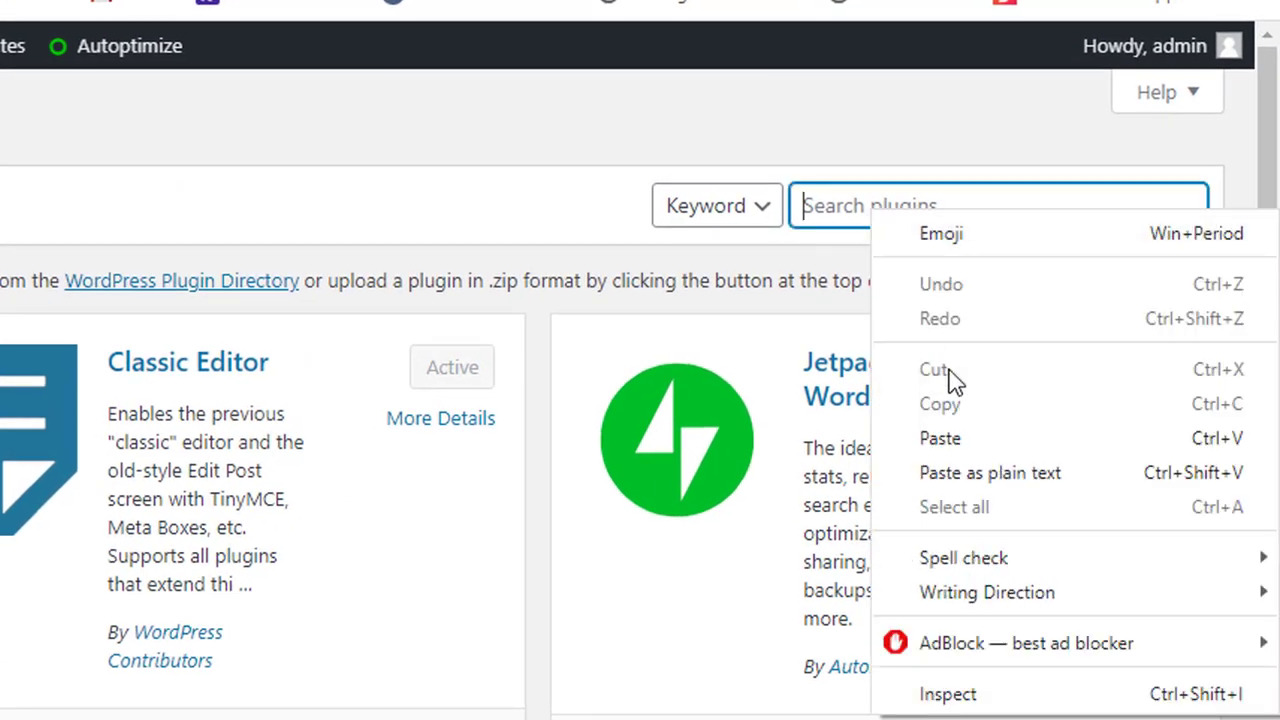
{"action": "left_click", "coordinate": [975, 441]}
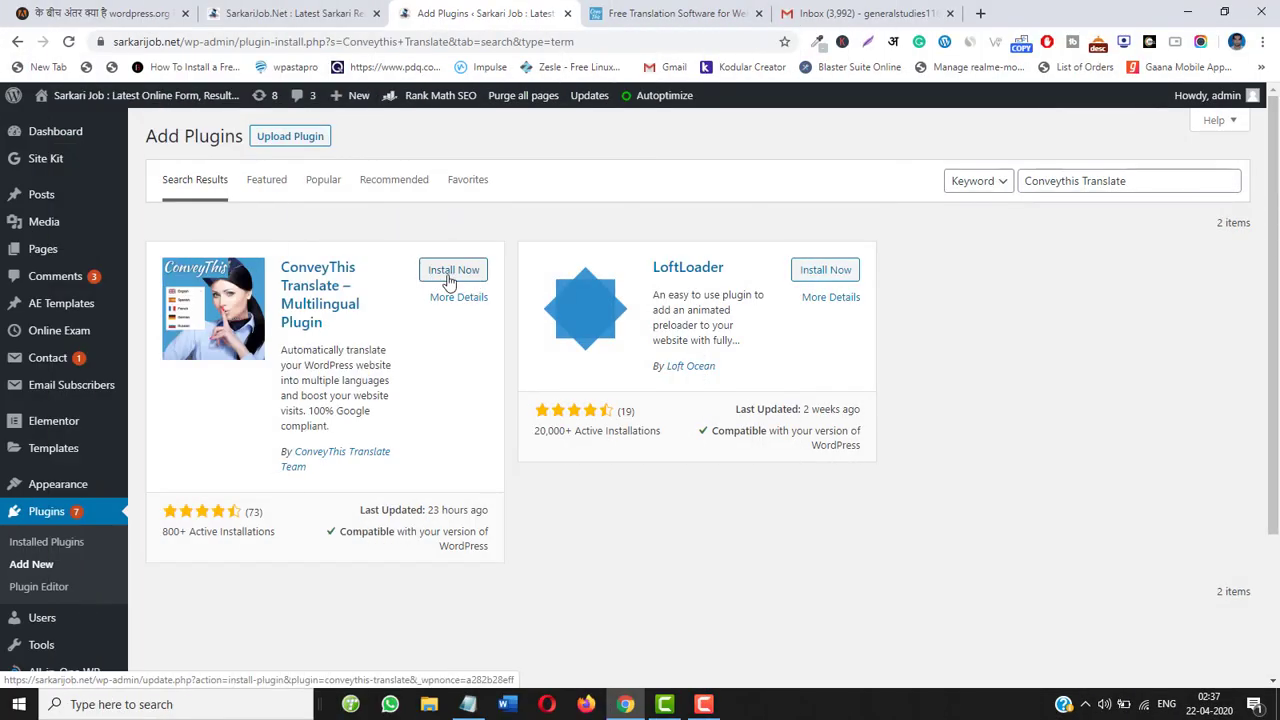
{"action": "left_click", "coordinate": [449, 271]}
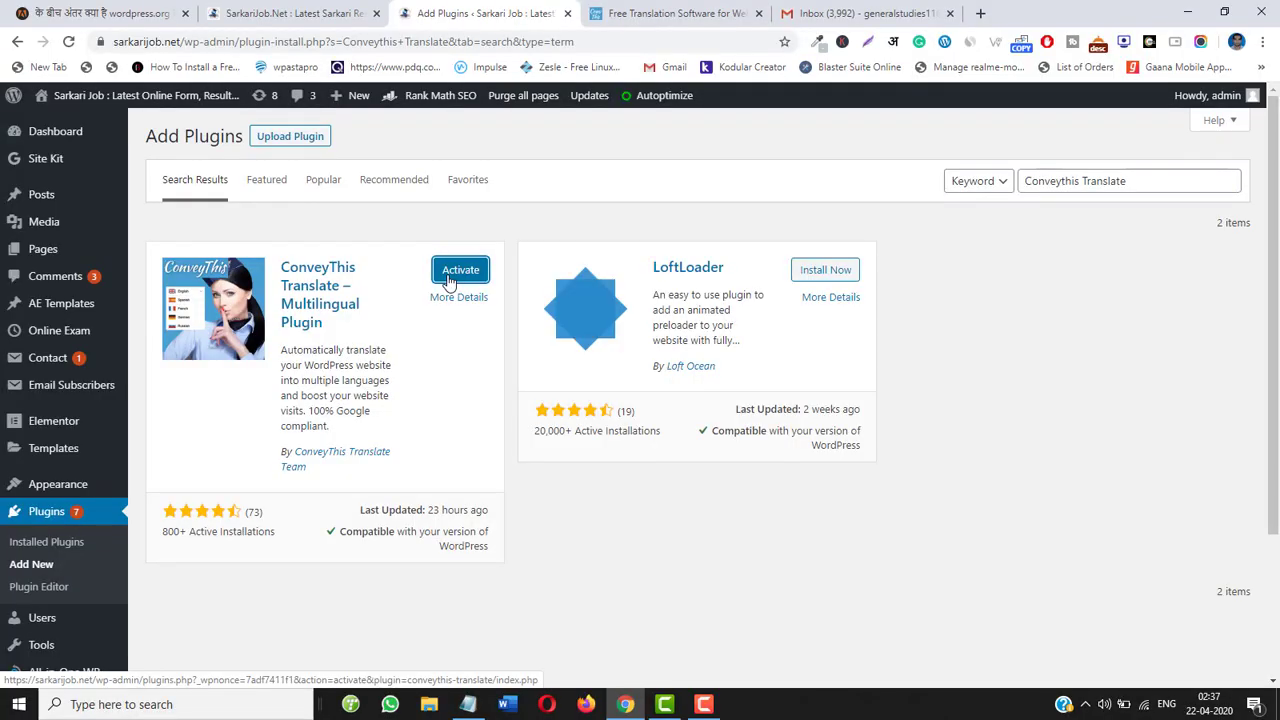
{"action": "left_click", "coordinate": [449, 280]}
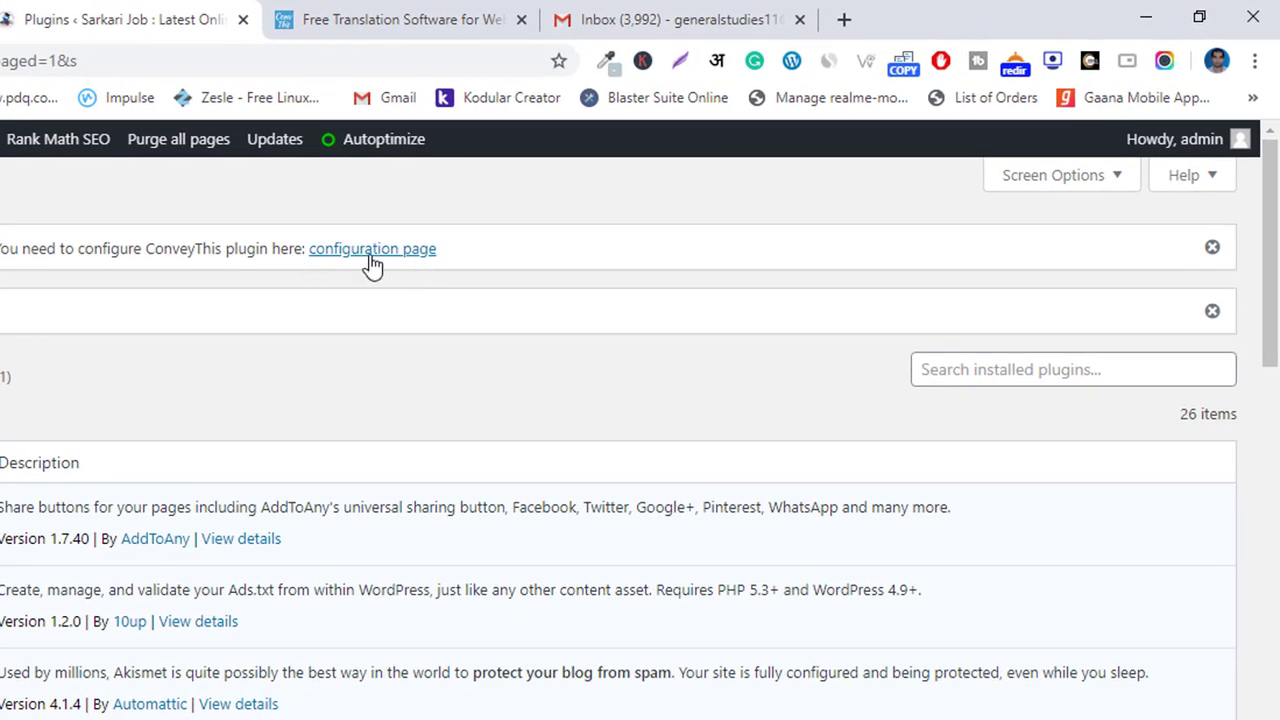
- Open the ConveyThis plugin's configuration page, and open the account registration form on the ConveyThis website
{"action": "left_click", "coordinate": [371, 252]}
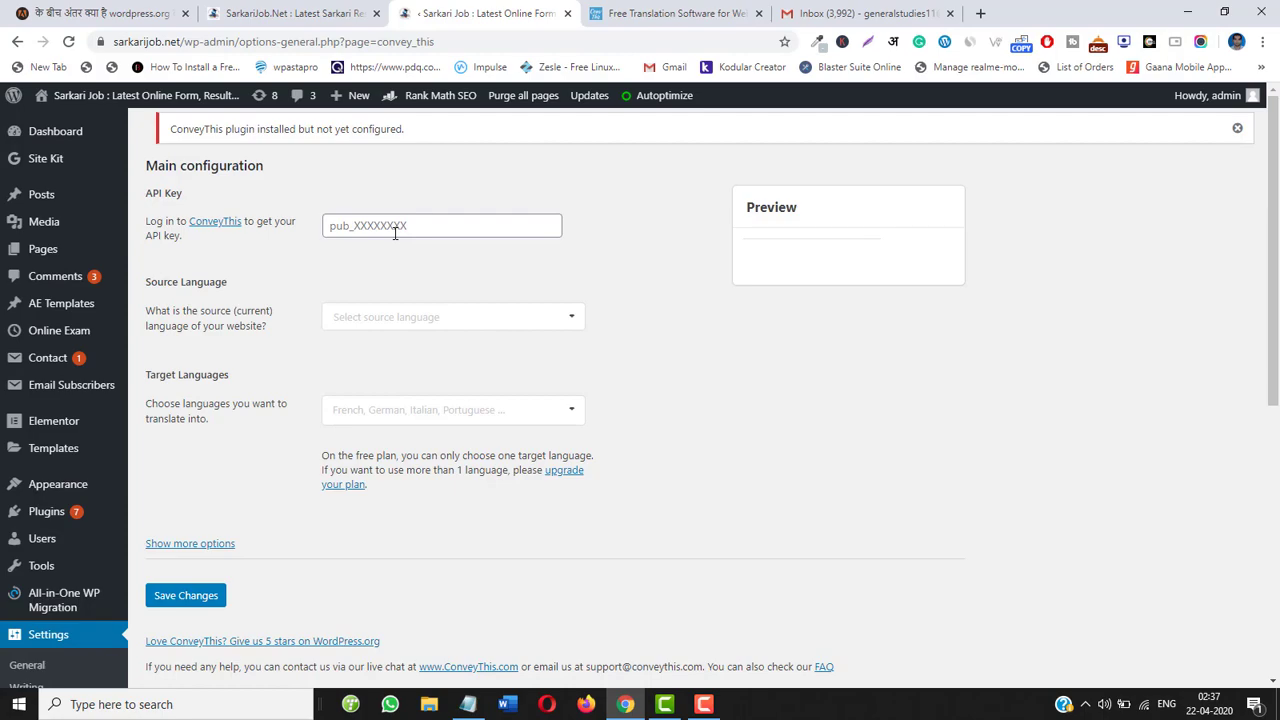
{"action": "left_click", "coordinate": [610, 14]}
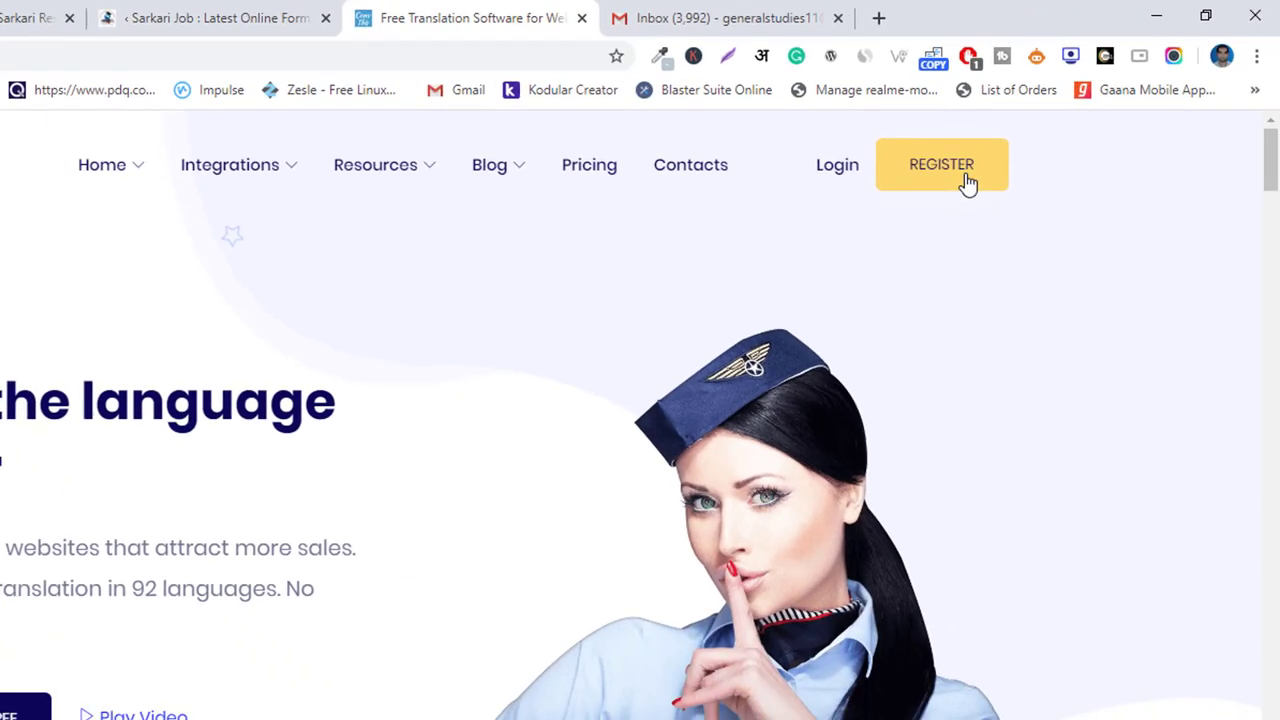
{"action": "double_click", "coordinate": [966, 180]}
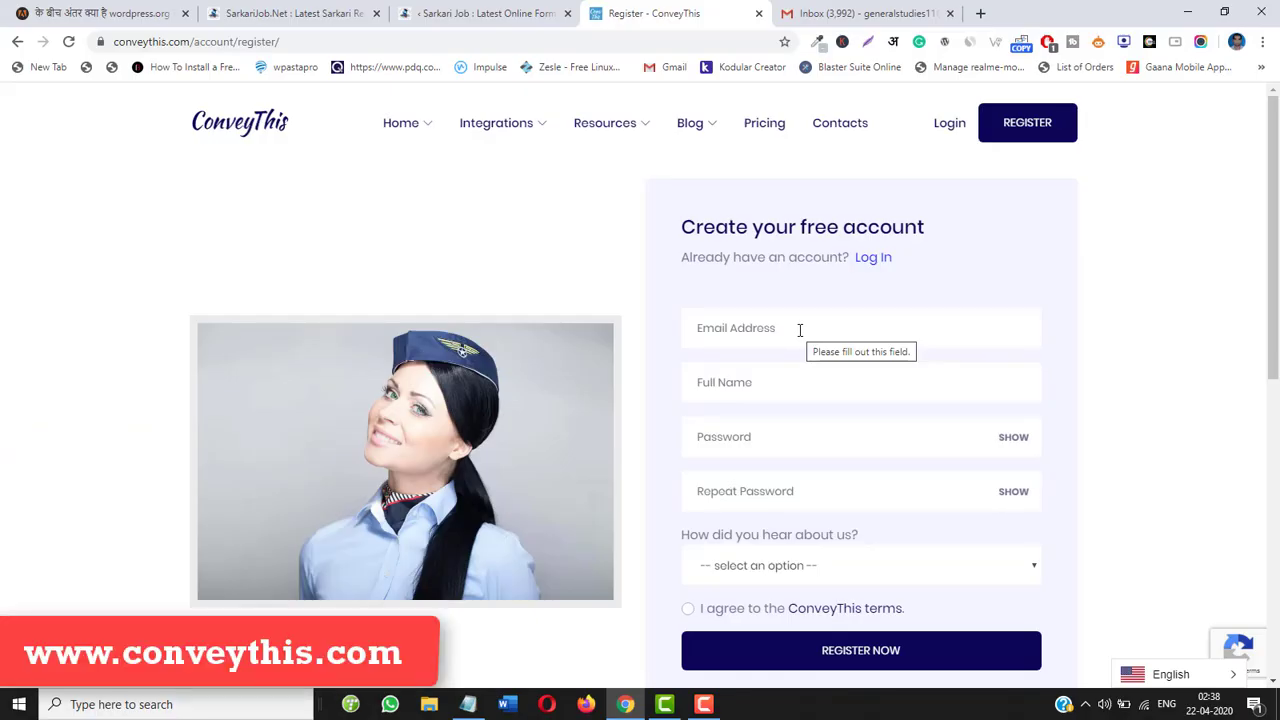
- Register a free account with the e-mail address, full name and repeated password, choosing Google as the referral source and accepting the terms
{"action": "left_click", "coordinate": [798, 329]}
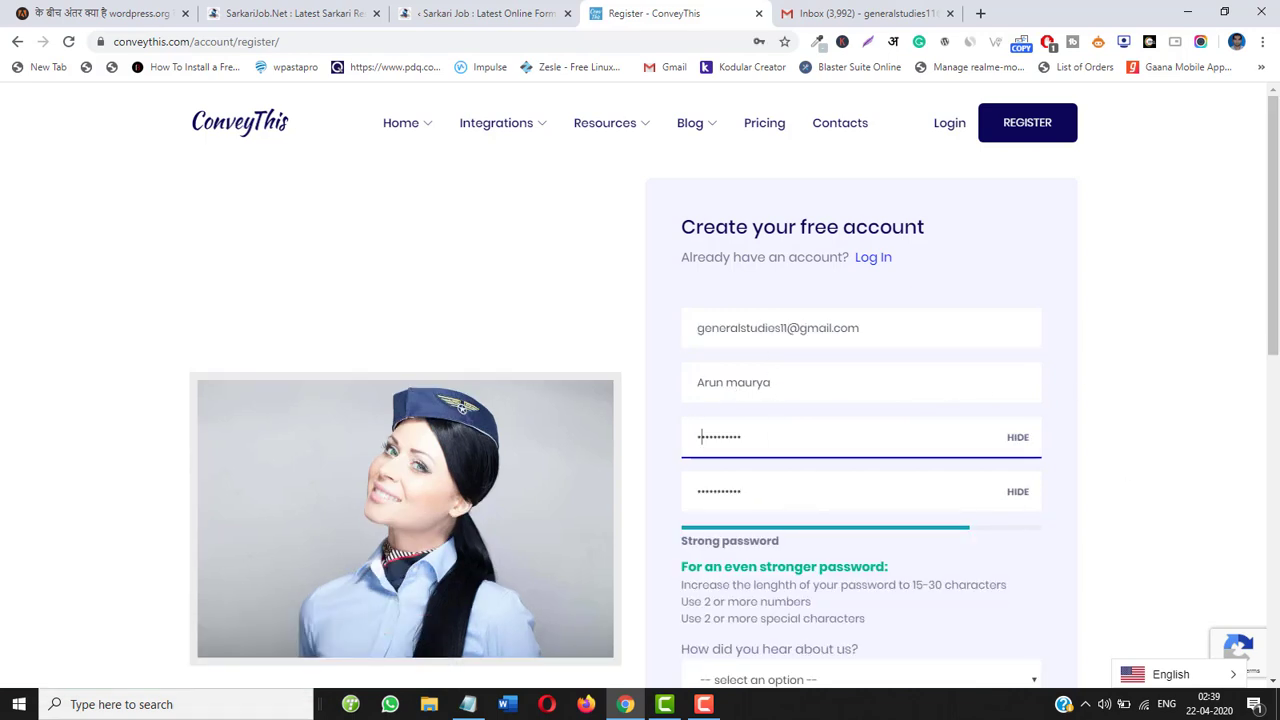
{"action": "left_click_drag", "start_coordinate": [1270, 328], "coordinate": [1270, 428]}
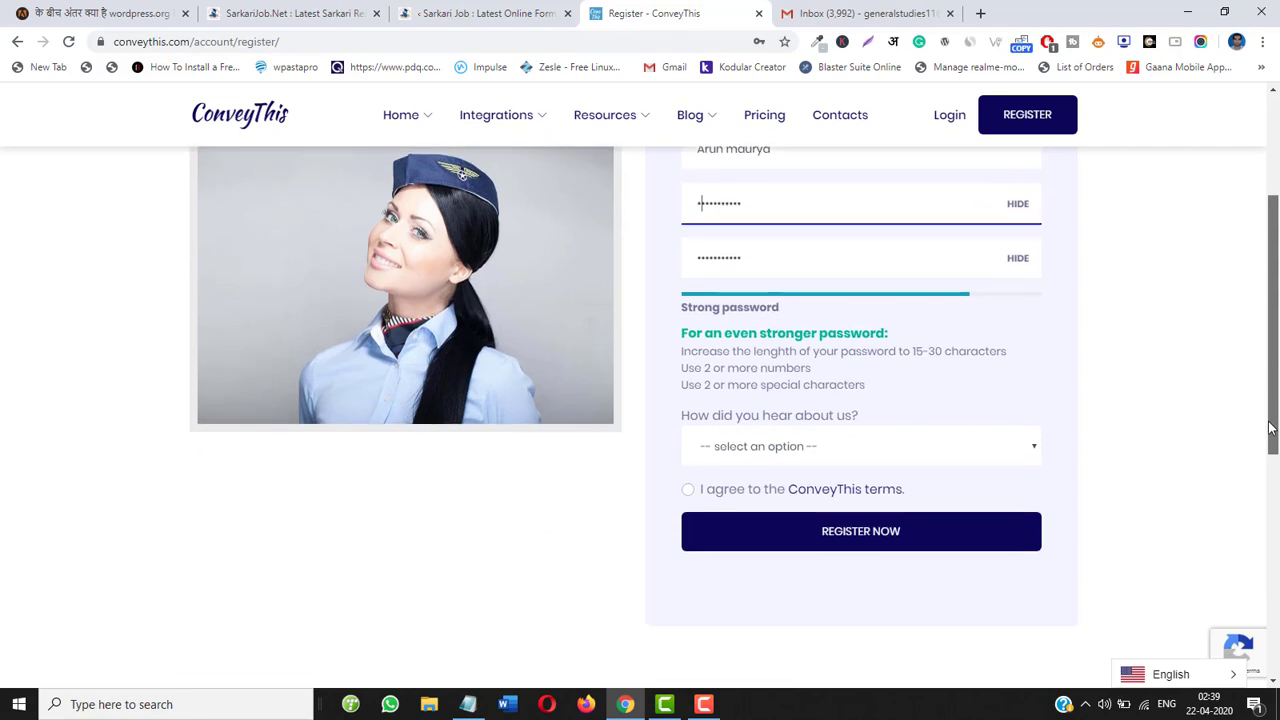
{"action": "left_click", "coordinate": [703, 424]}
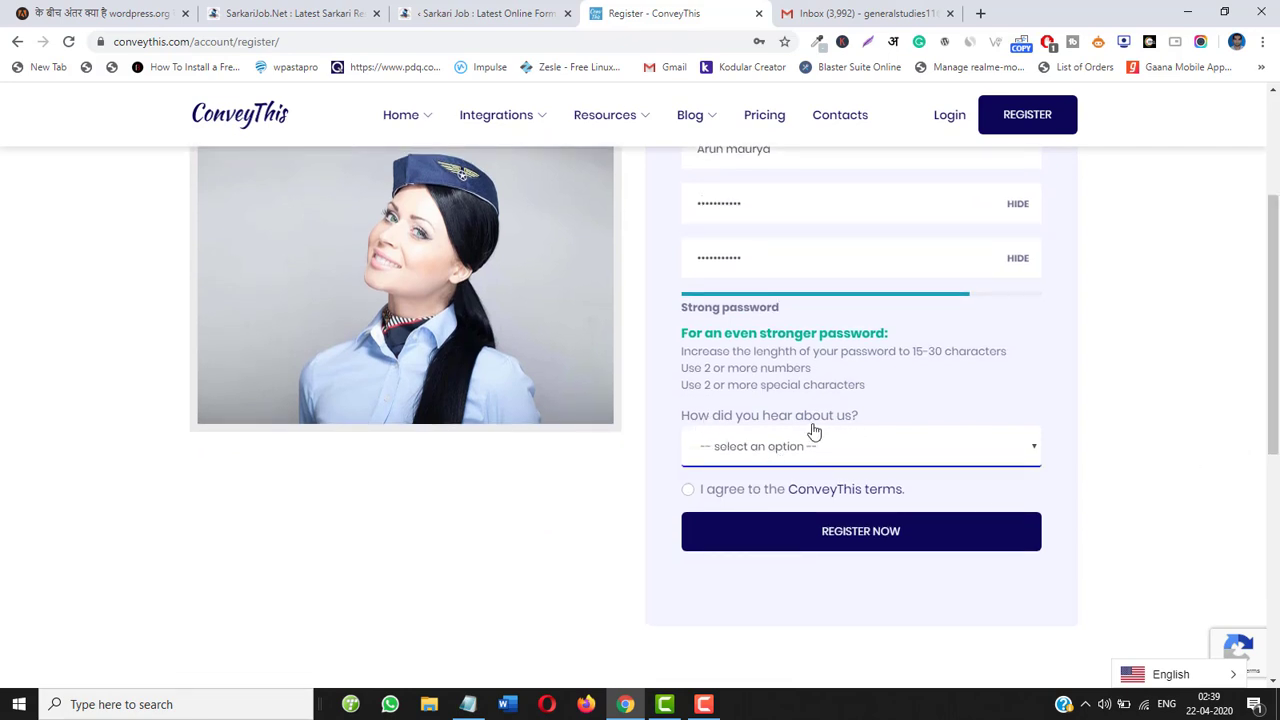
{"action": "left_click", "coordinate": [818, 446]}
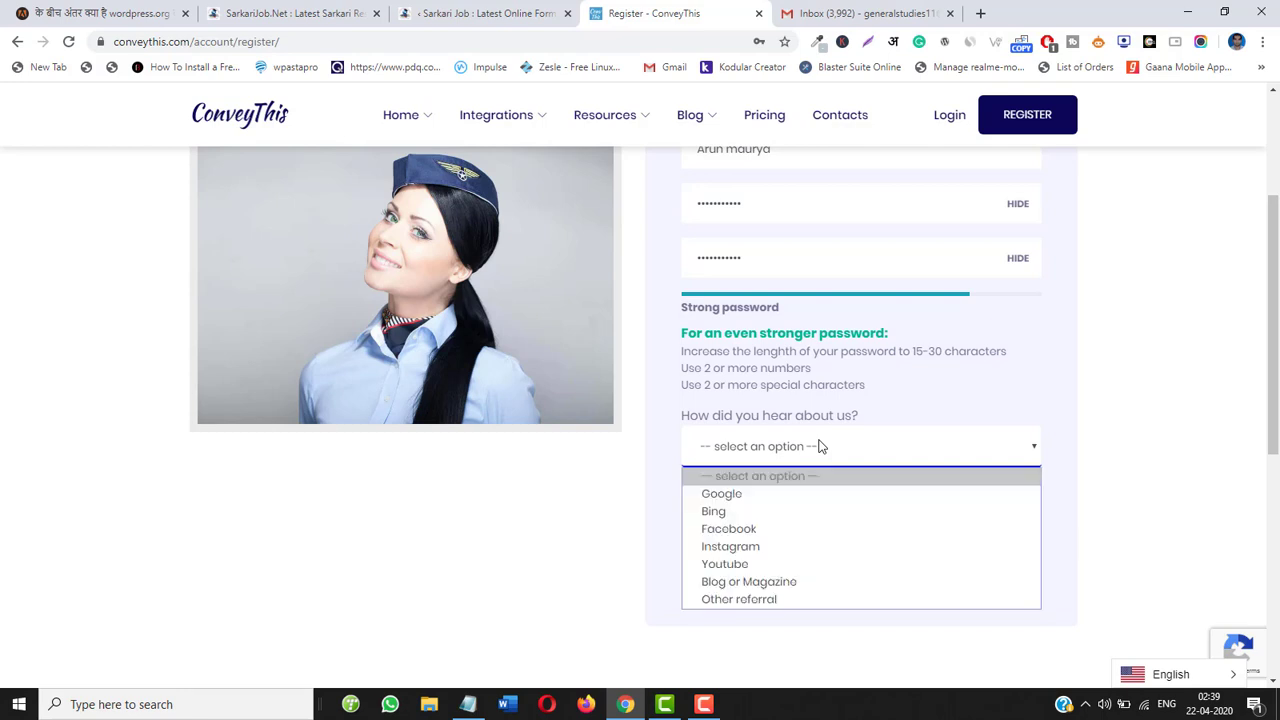
{"action": "left_click", "coordinate": [818, 494]}
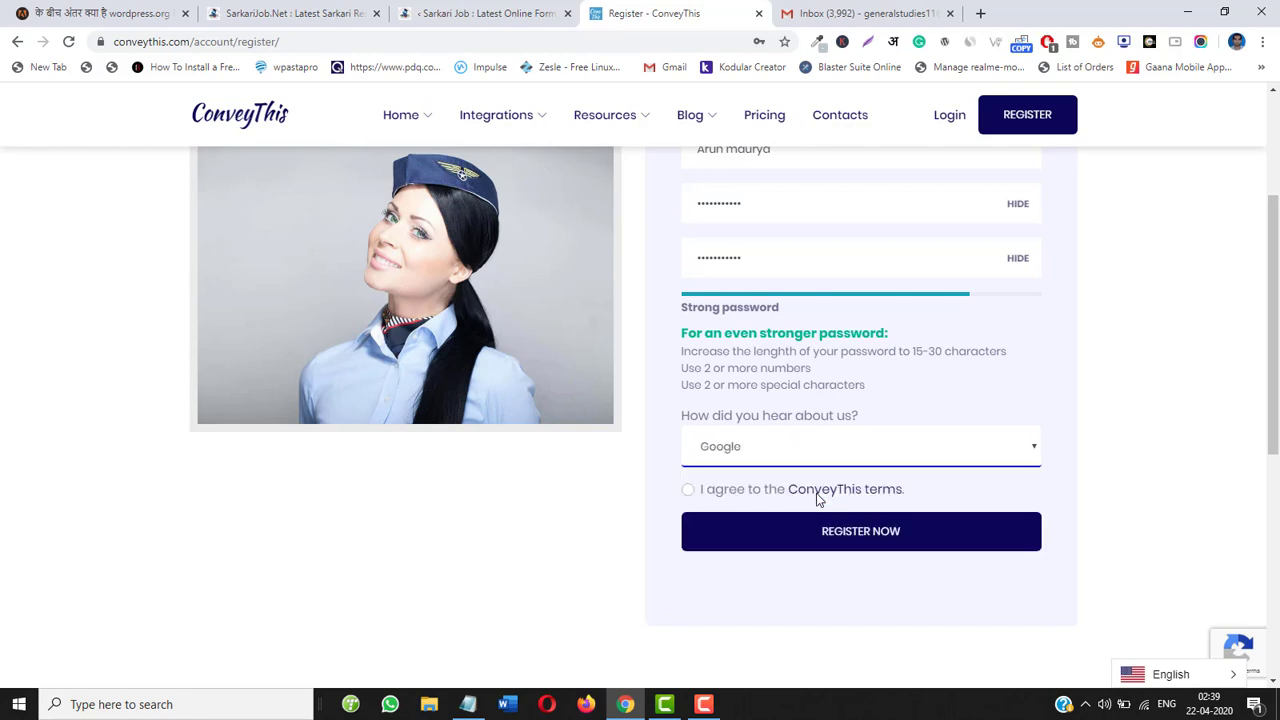
{"action": "left_click", "coordinate": [688, 491]}
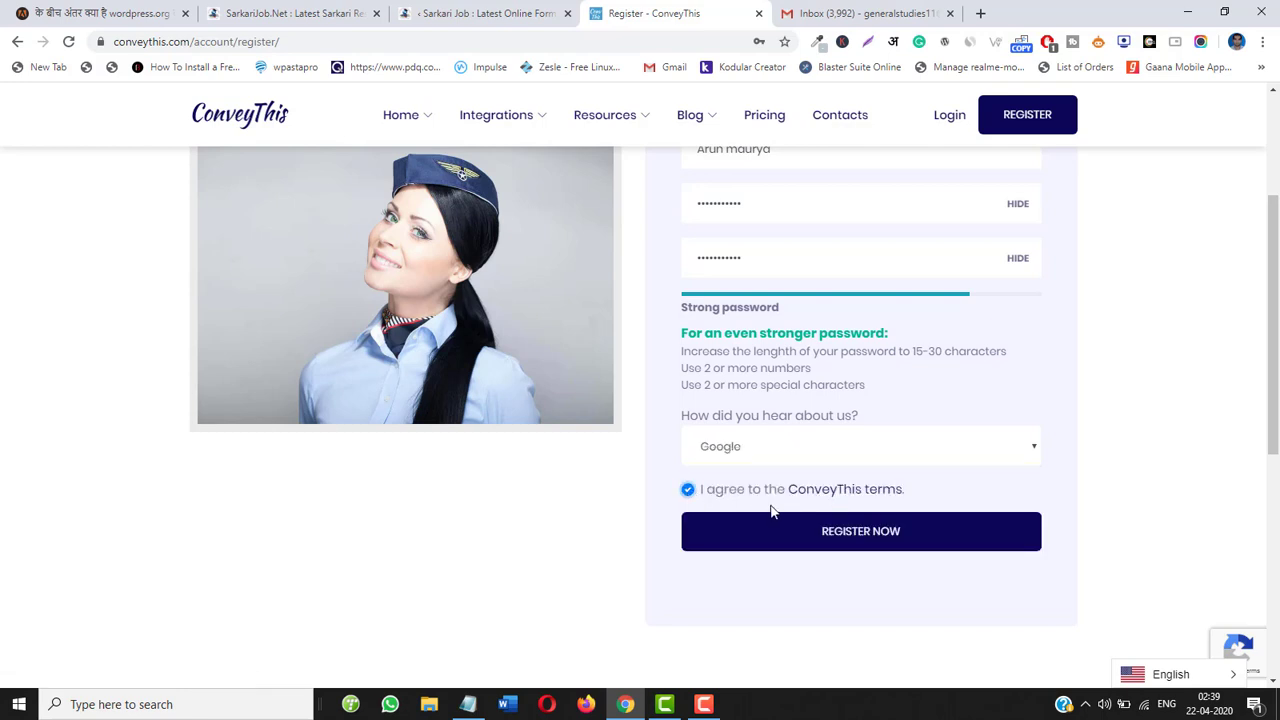
{"action": "left_click", "coordinate": [862, 535]}
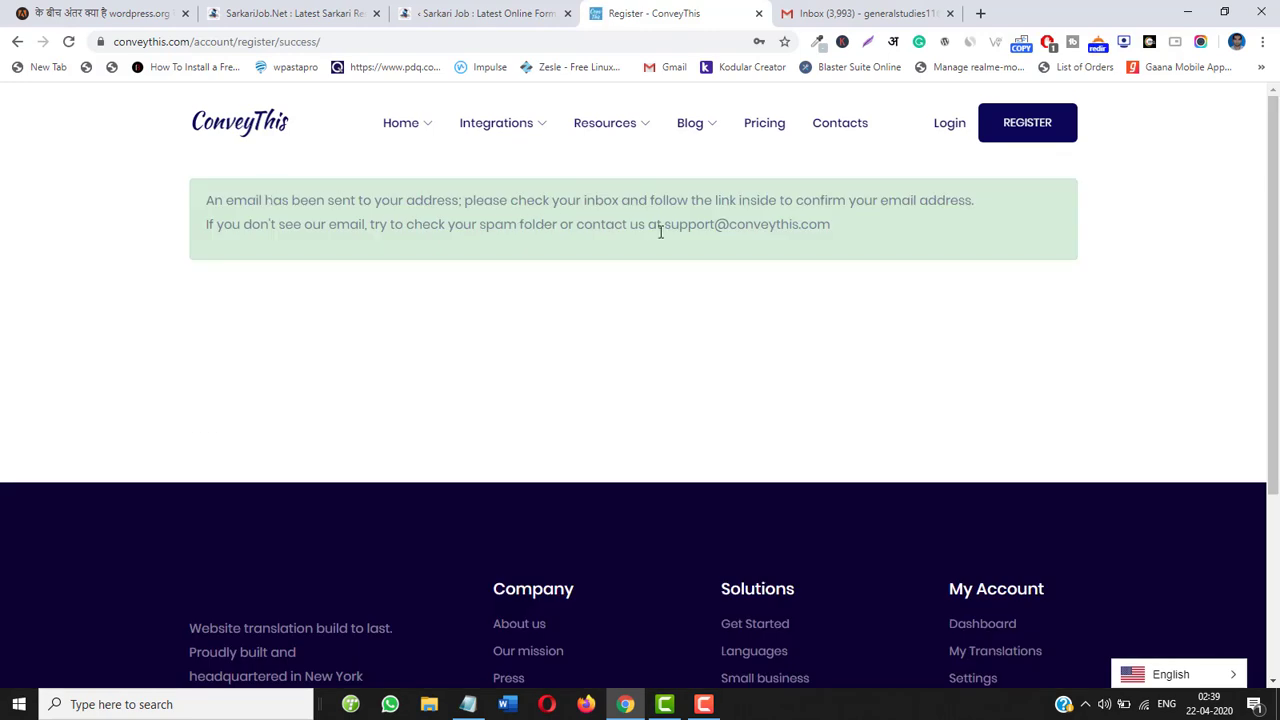
- Switch to Gmail and activate the new account from the ConveyThis confirmation e-mail
{"action": "left_click", "coordinate": [880, 13]}
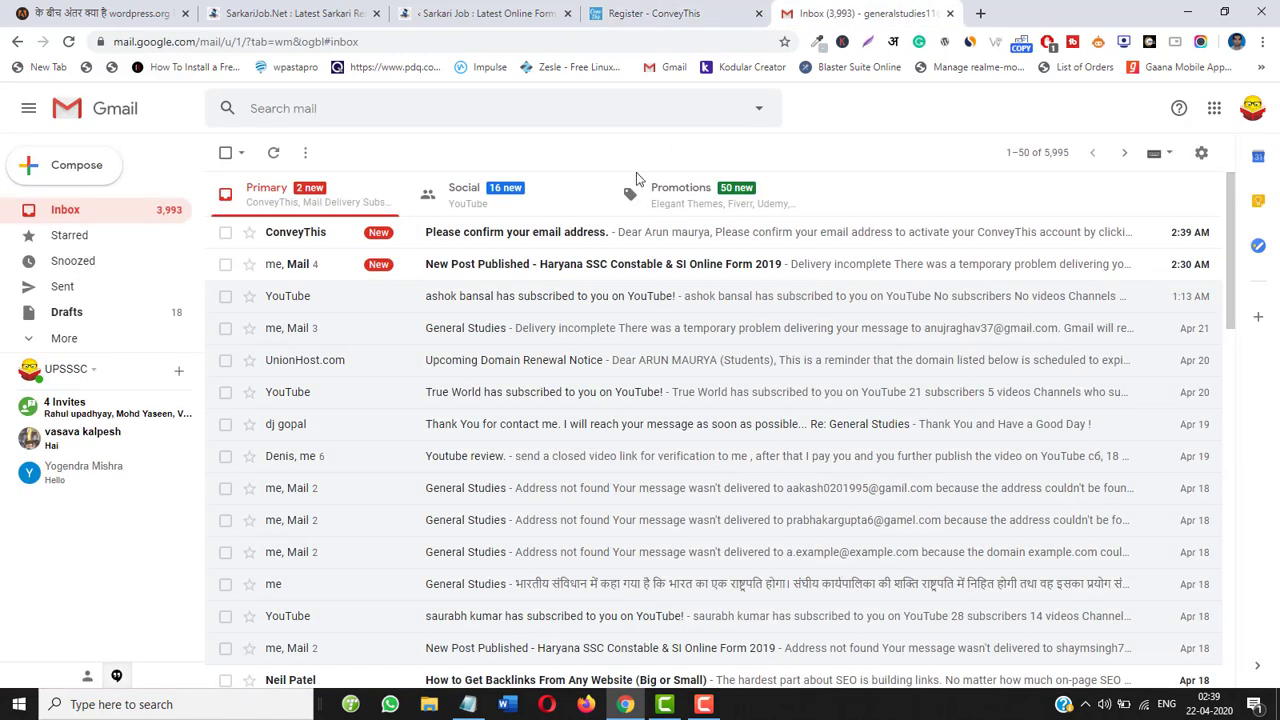
{"action": "left_click", "coordinate": [560, 238]}
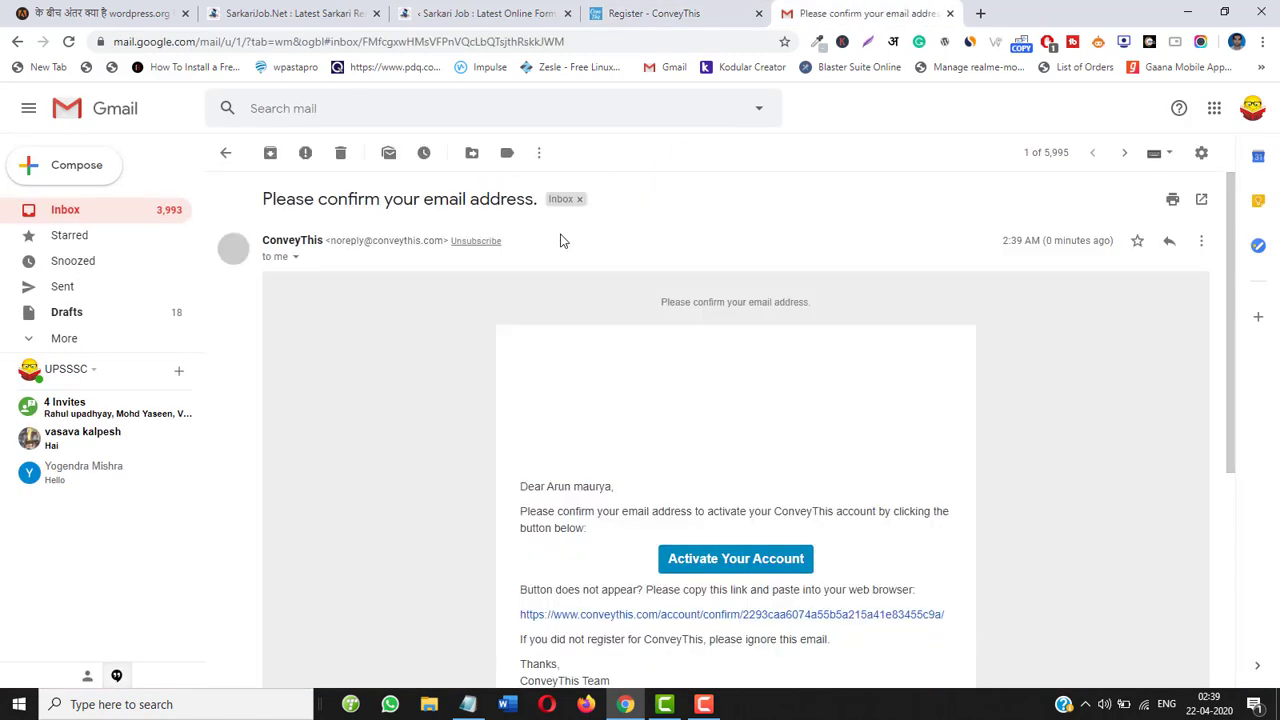
{"action": "left_click", "coordinate": [711, 563]}
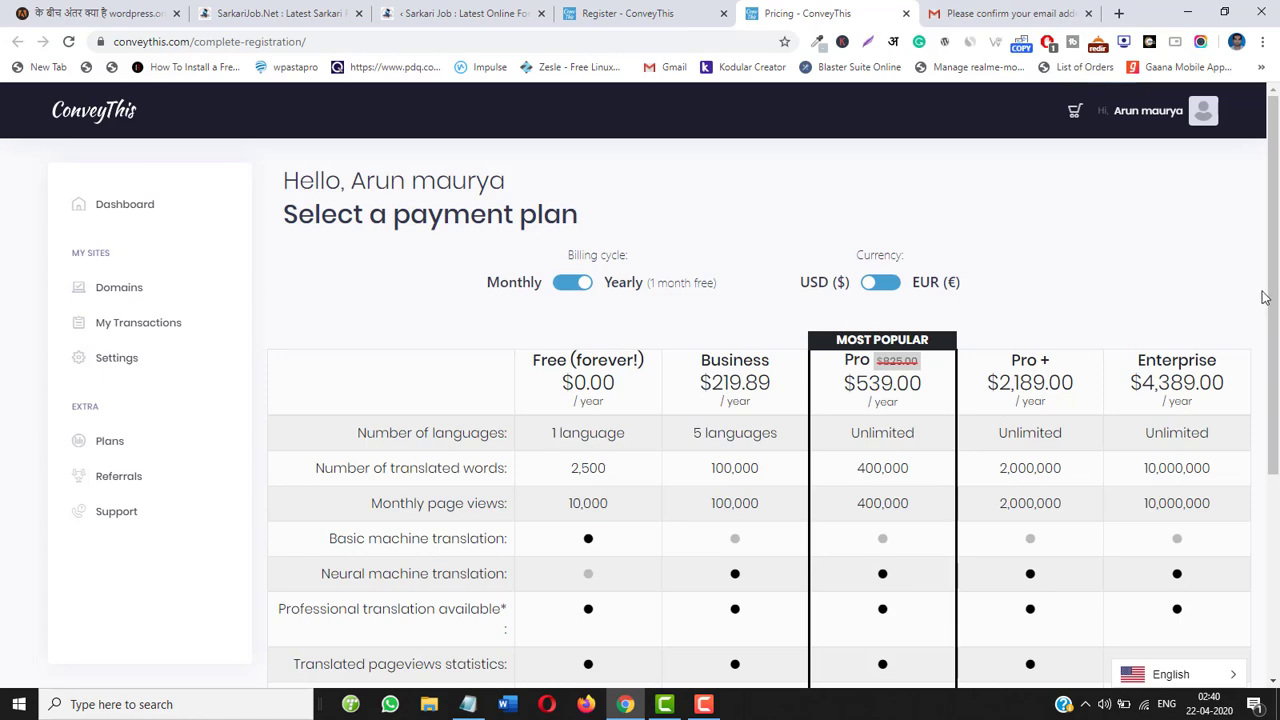
- Review the payment plans, choose the Free (forever!) plan and confirm the selection
{"action": "left_click_drag", "start_coordinate": [1268, 292], "coordinate": [1277, 342]}
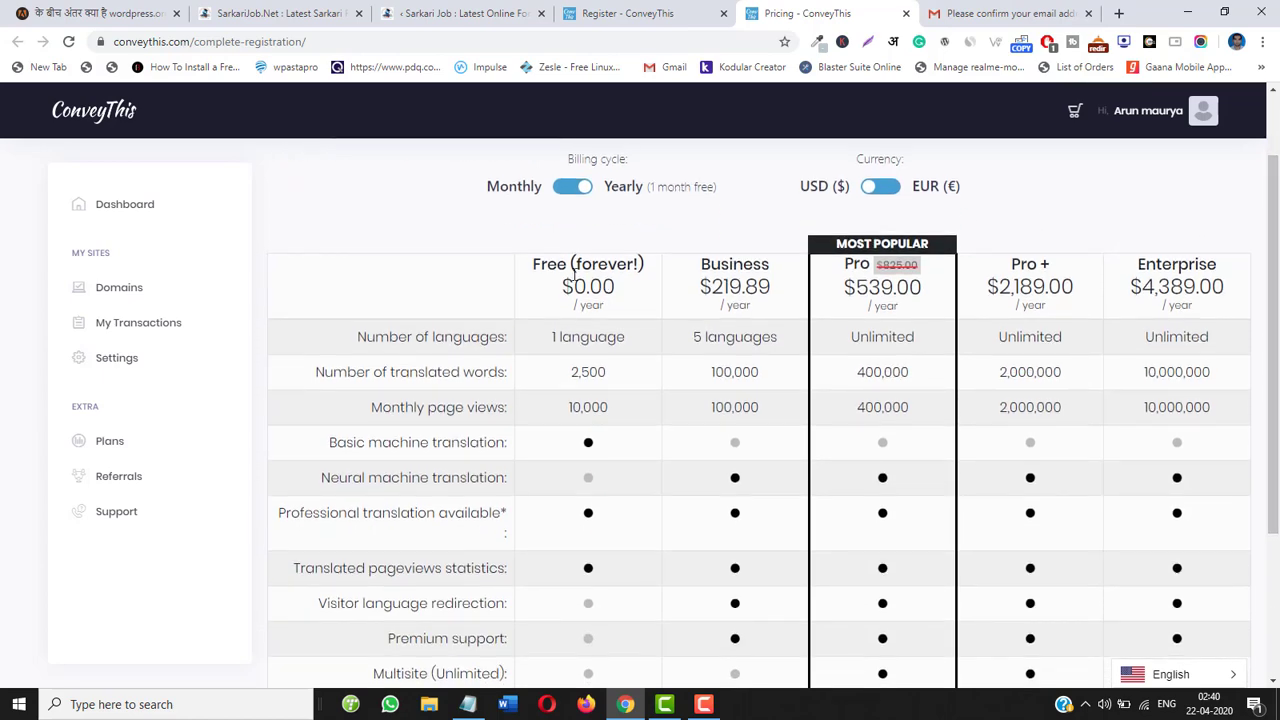
{"action": "scroll", "coordinate": [1090, 330], "scroll_direction": "down", "scroll_amount": 3}
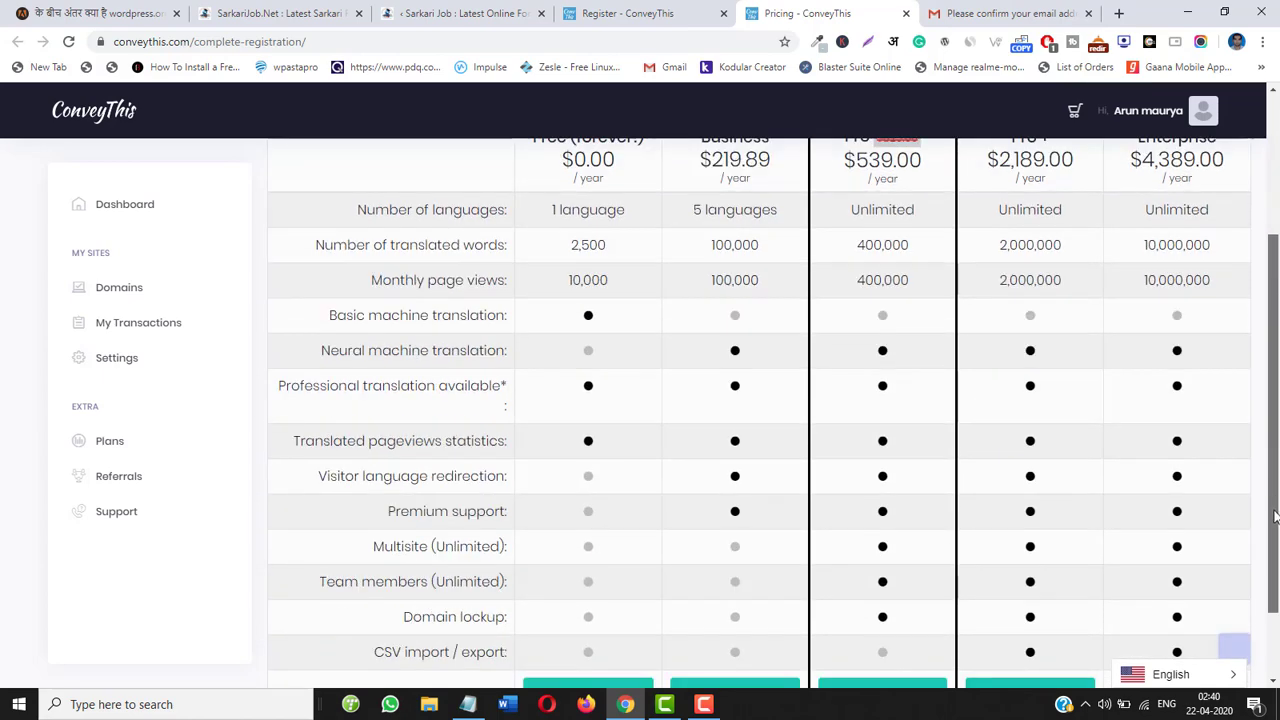
{"action": "left_click", "coordinate": [565, 605]}
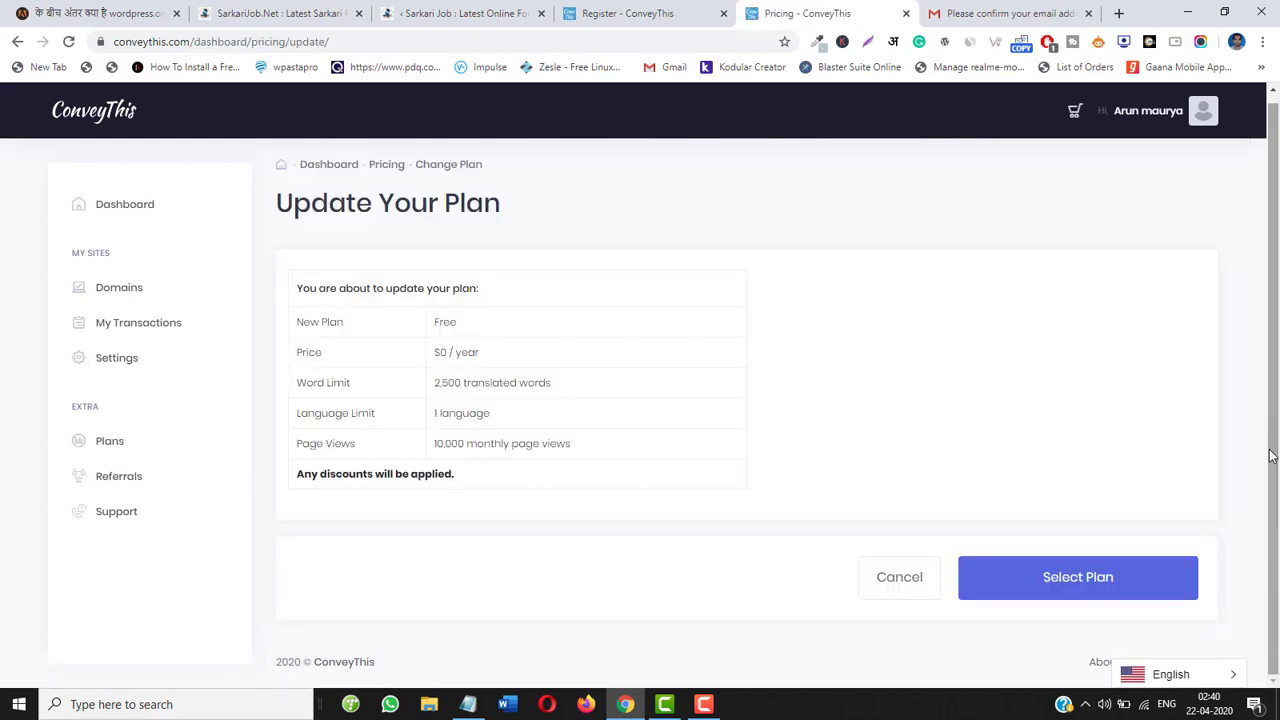
{"action": "left_click", "coordinate": [1033, 592]}
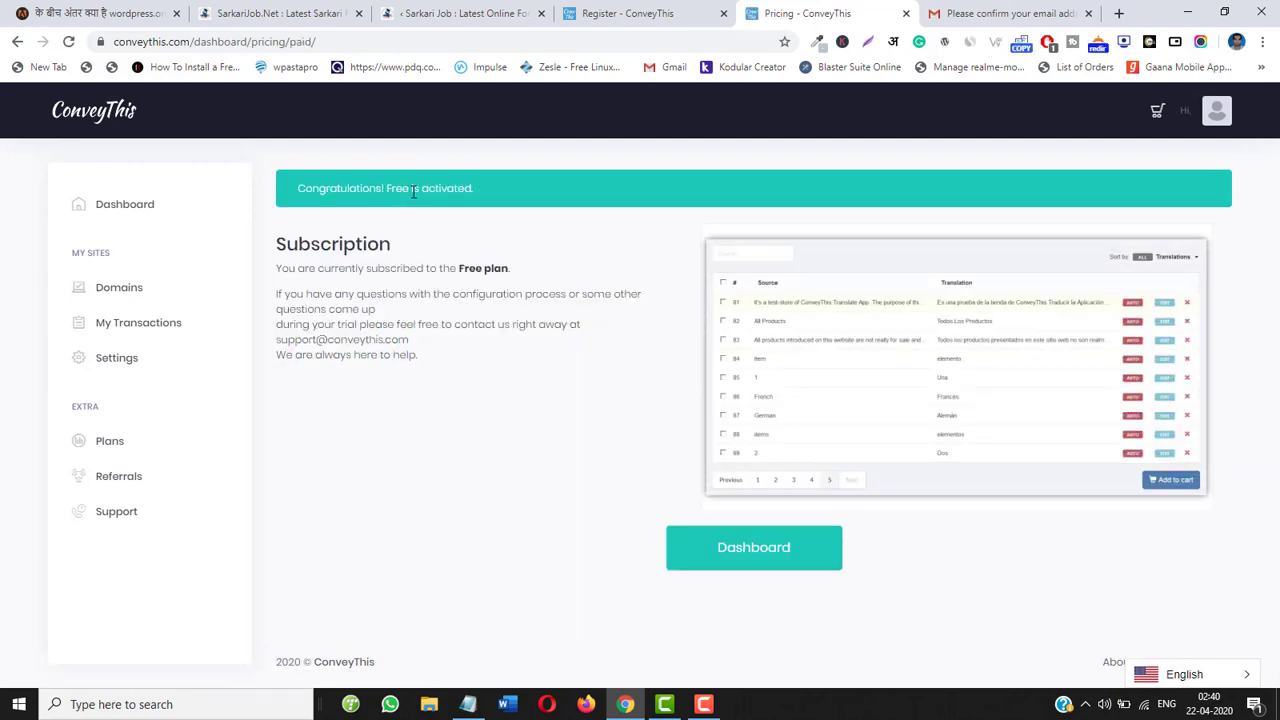
- Open the ConveyThis form for adding a domain, and copy the Home link address from the SarkariJob.net site
{"action": "left_click", "coordinate": [119, 288]}
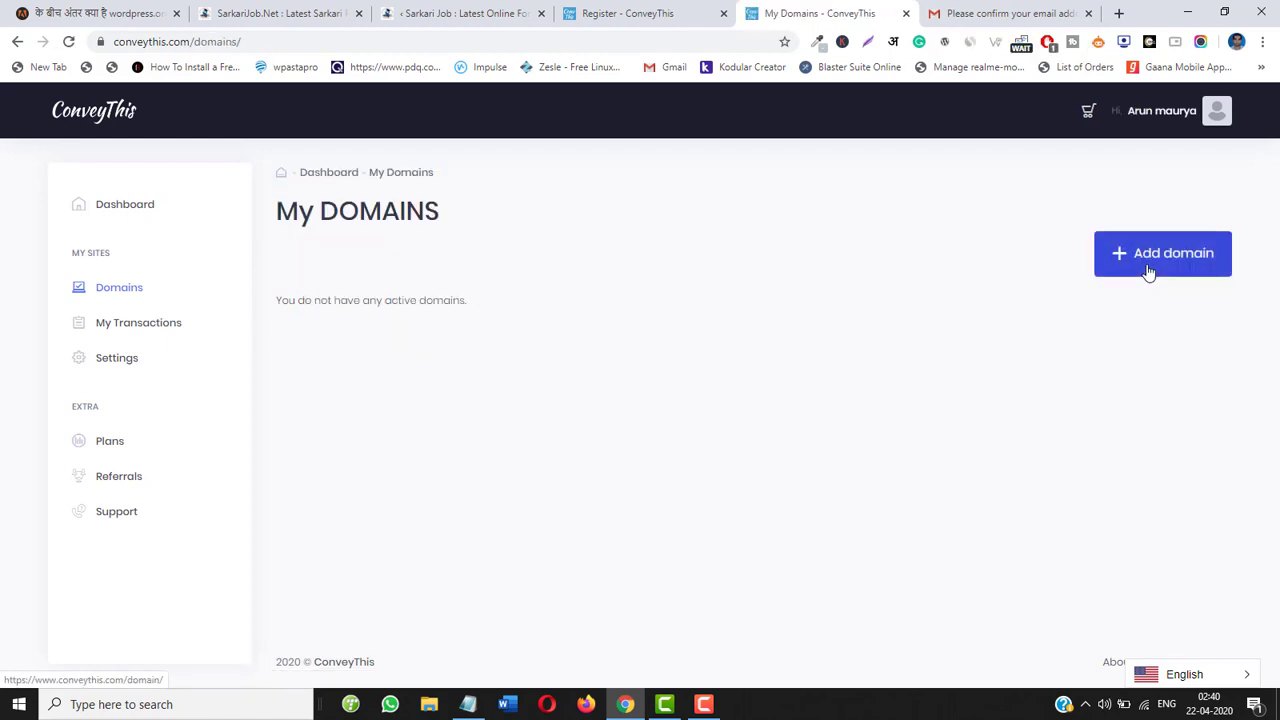
{"action": "left_click", "coordinate": [1149, 271]}
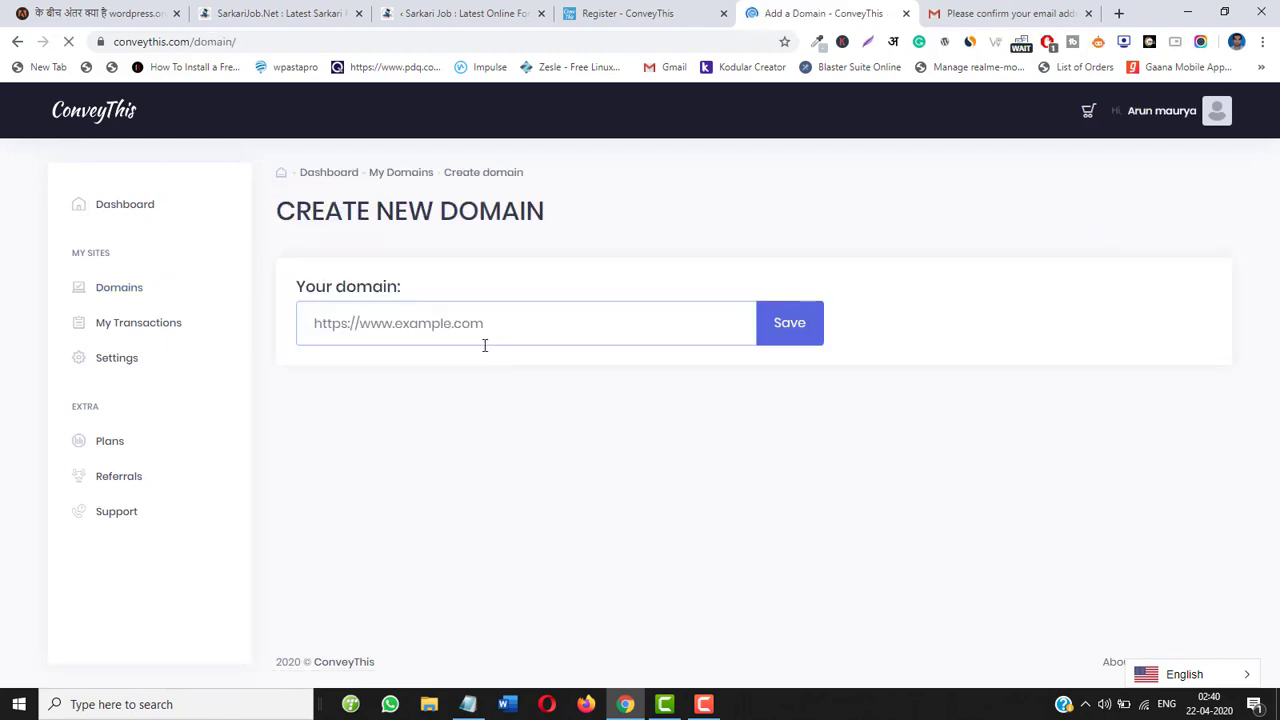
{"action": "left_click", "coordinate": [280, 6]}
{"action": "right_click", "coordinate": [307, 227]}
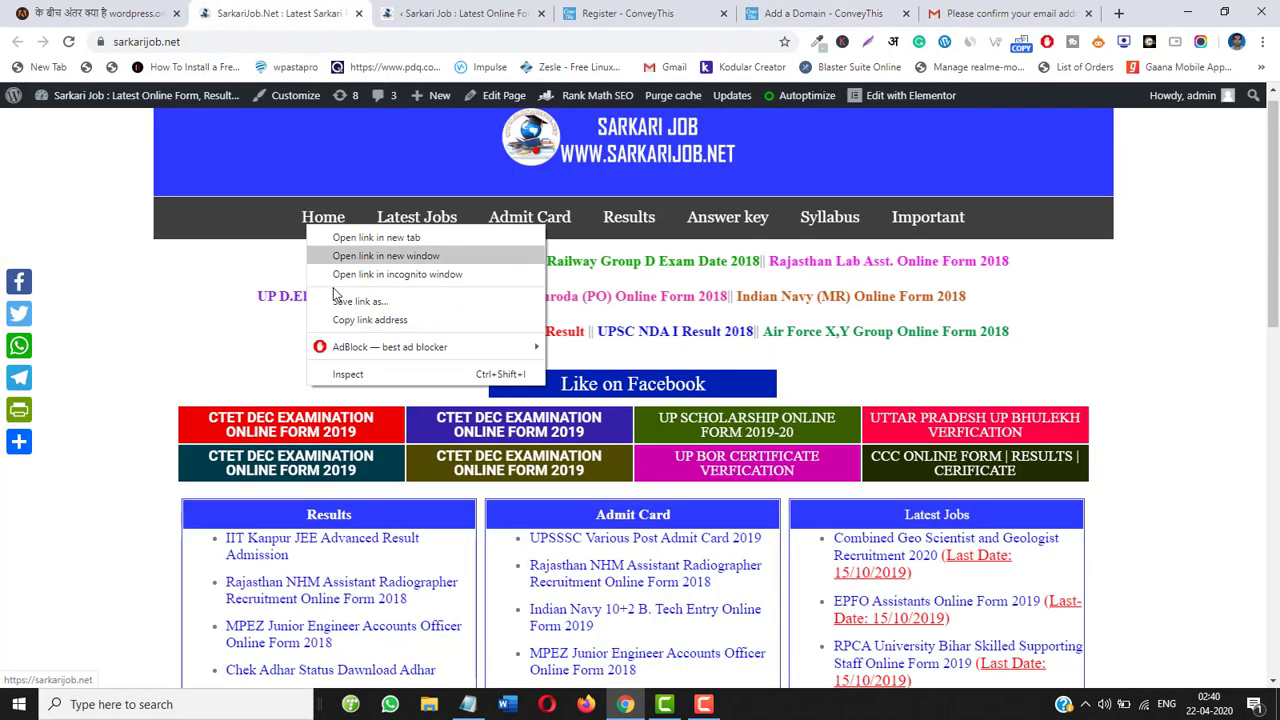
{"action": "key", "text": "Escape"}
{"action": "left_click", "coordinate": [460, 13]}
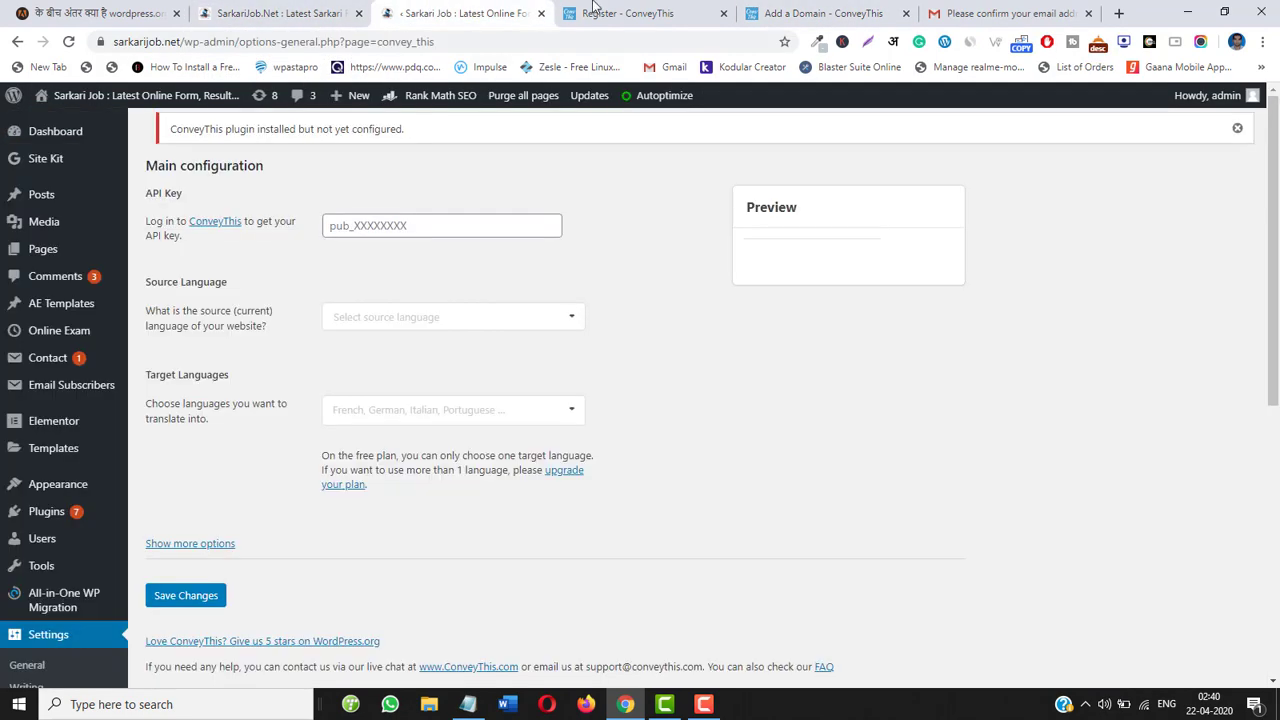
{"action": "left_click", "coordinate": [593, 6]}
{"action": "left_click", "coordinate": [868, 10]}
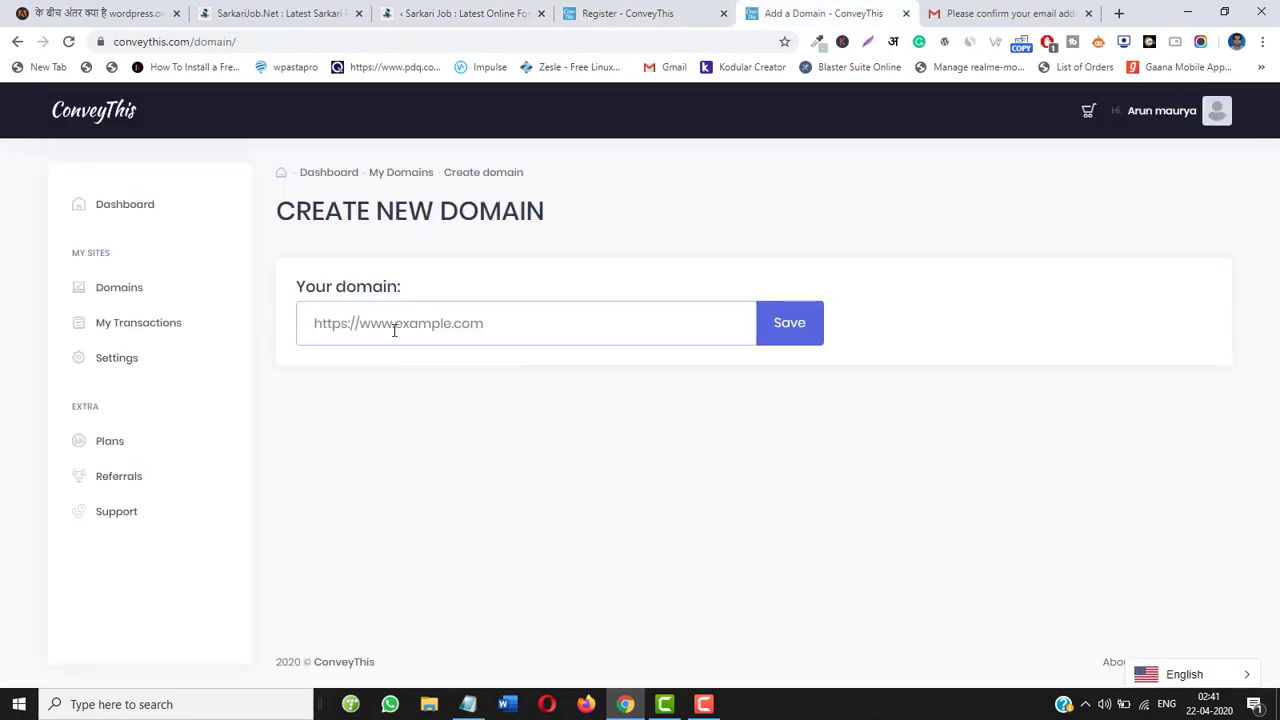
{"action": "right_click", "coordinate": [395, 330]}
{"action": "left_click", "coordinate": [426, 454]}
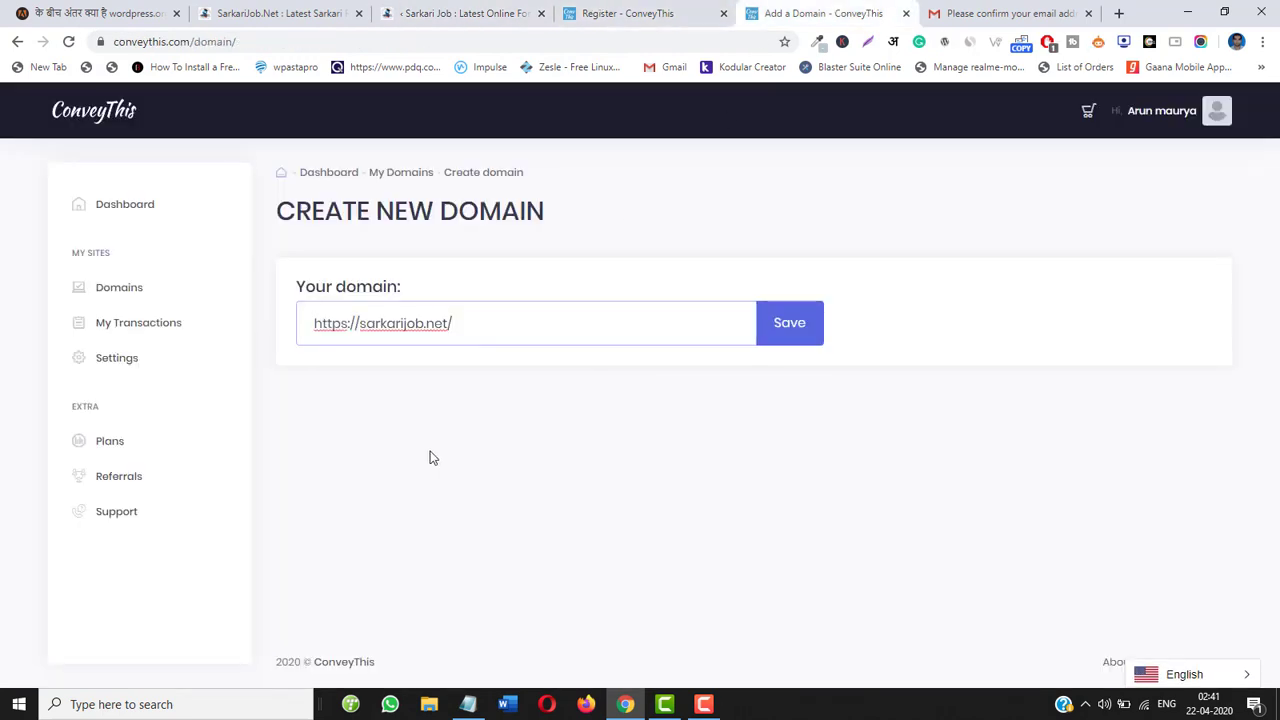
{"action": "key", "text": "BackSpace"}
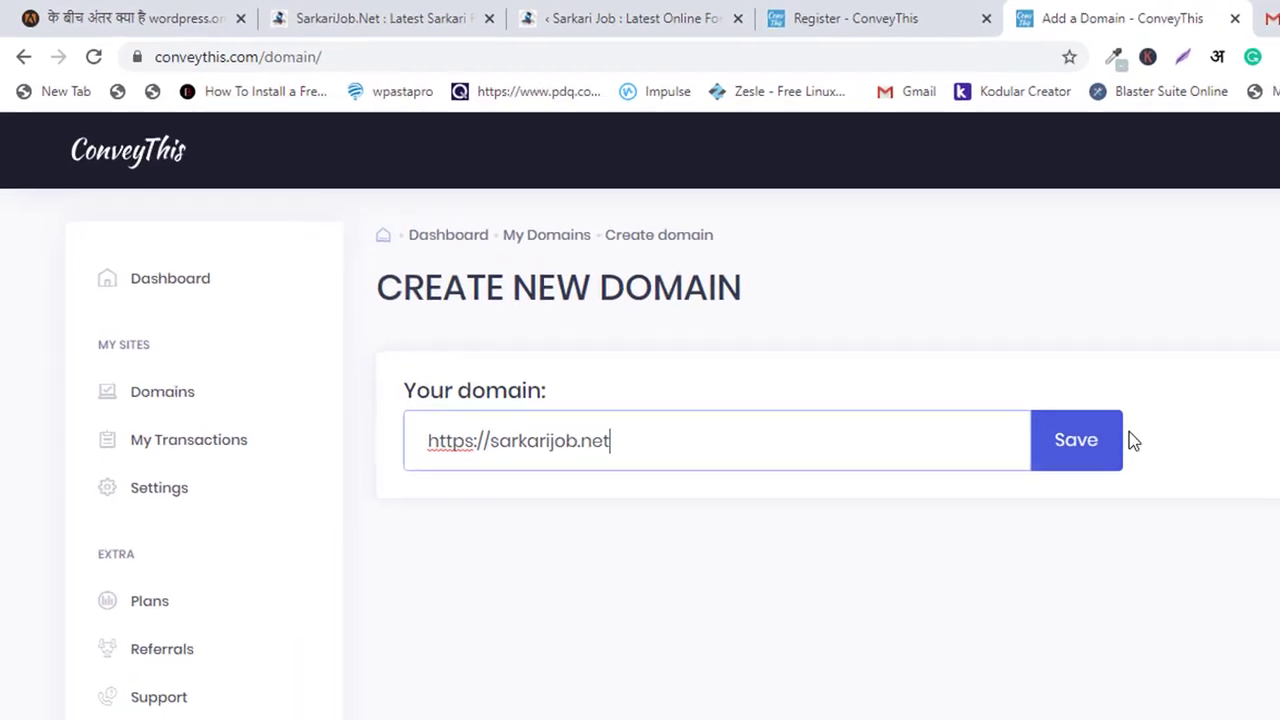
{"action": "left_click", "coordinate": [1115, 464]}
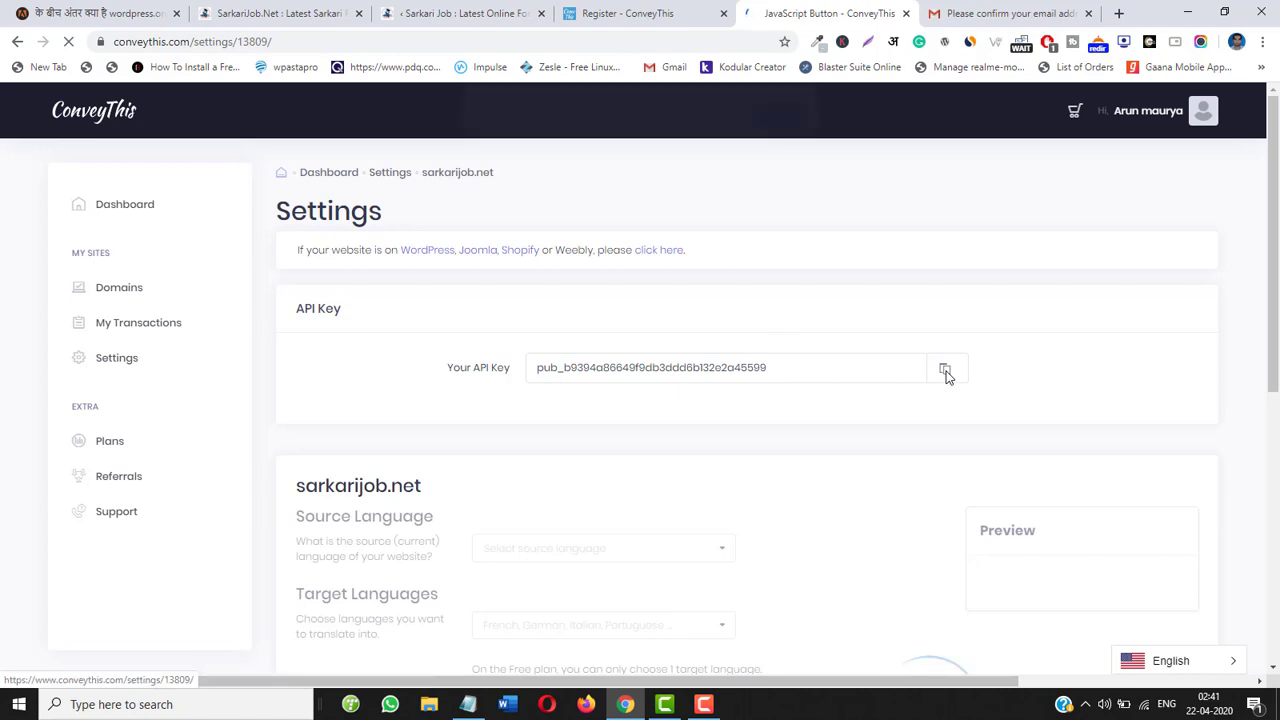
- Copy the API key for sarkarijob.net and review the target-language list and embed code on the ConveyThis settings page
{"action": "left_click", "coordinate": [945, 370]}
{"action": "left_click", "coordinate": [779, 134]}
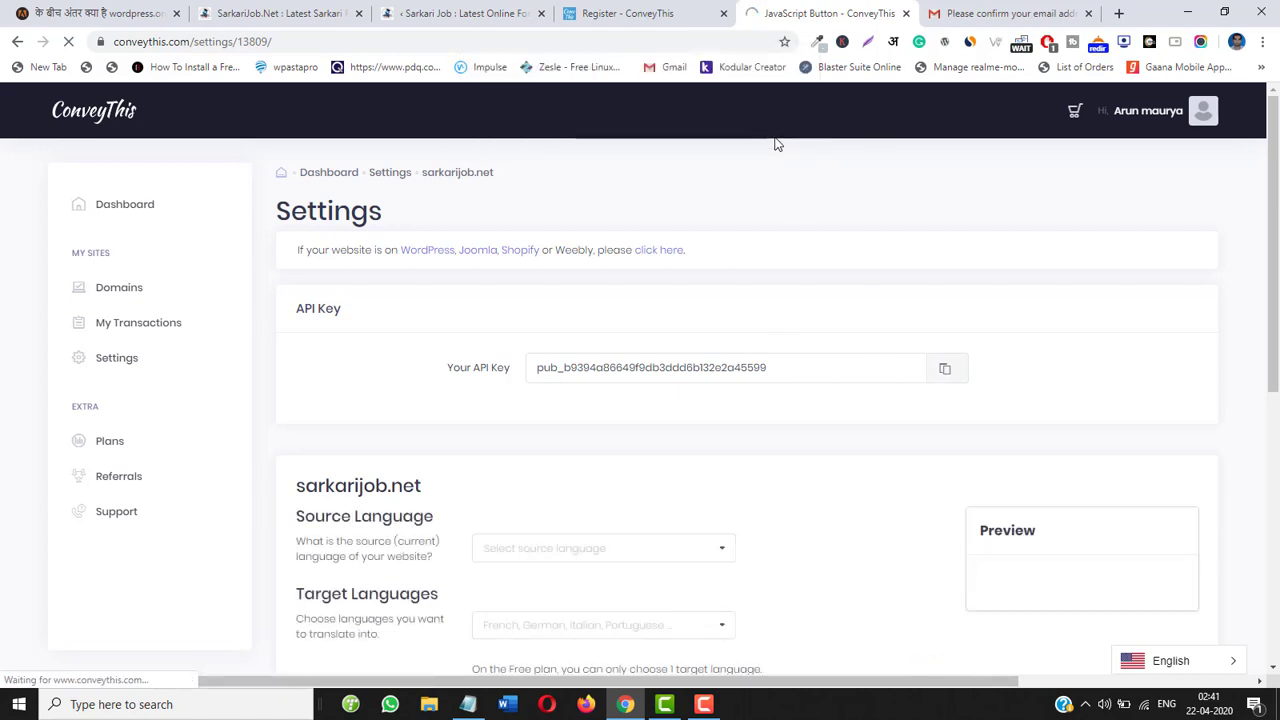
{"action": "scroll", "coordinate": [1277, 436], "scroll_direction": "down", "scroll_amount": 4}
{"action": "left_click_drag", "start_coordinate": [1277, 436], "coordinate": [1277, 450]}
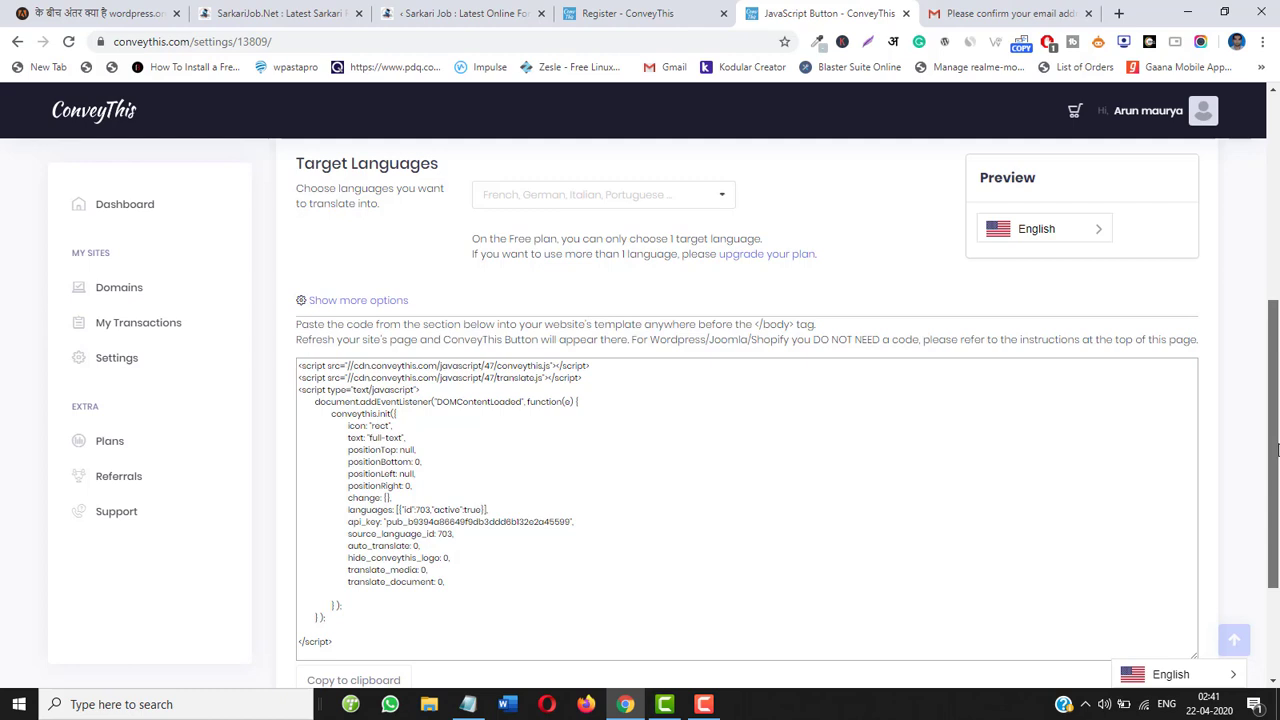
{"action": "left_click", "coordinate": [547, 200]}
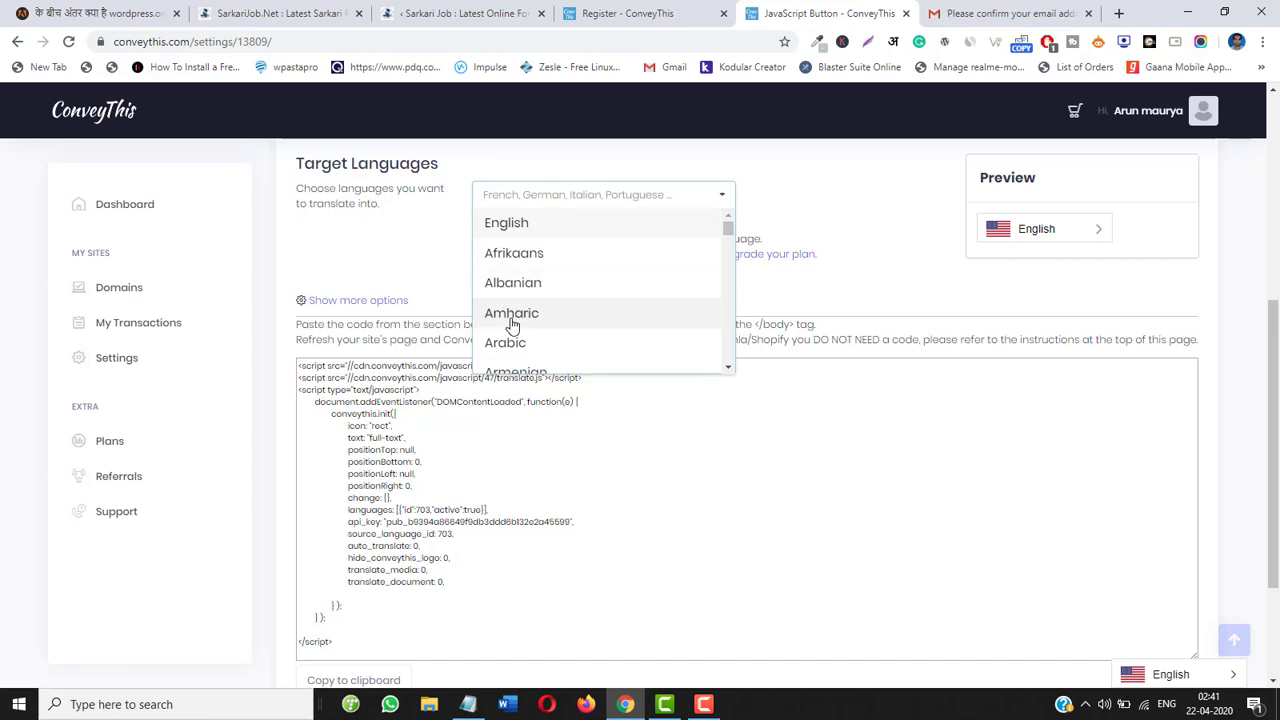
{"action": "left_click", "coordinate": [394, 249]}
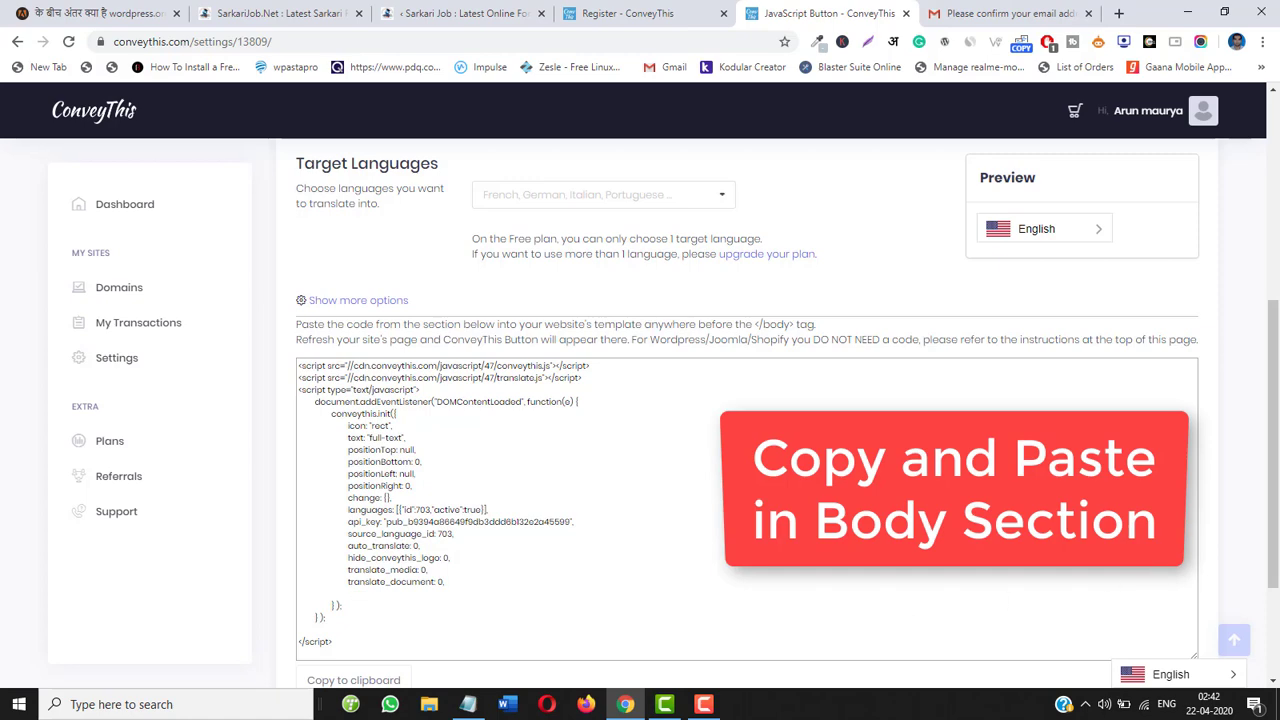
{"action": "left_click_drag", "start_coordinate": [1275, 533], "coordinate": [1276, 359]}
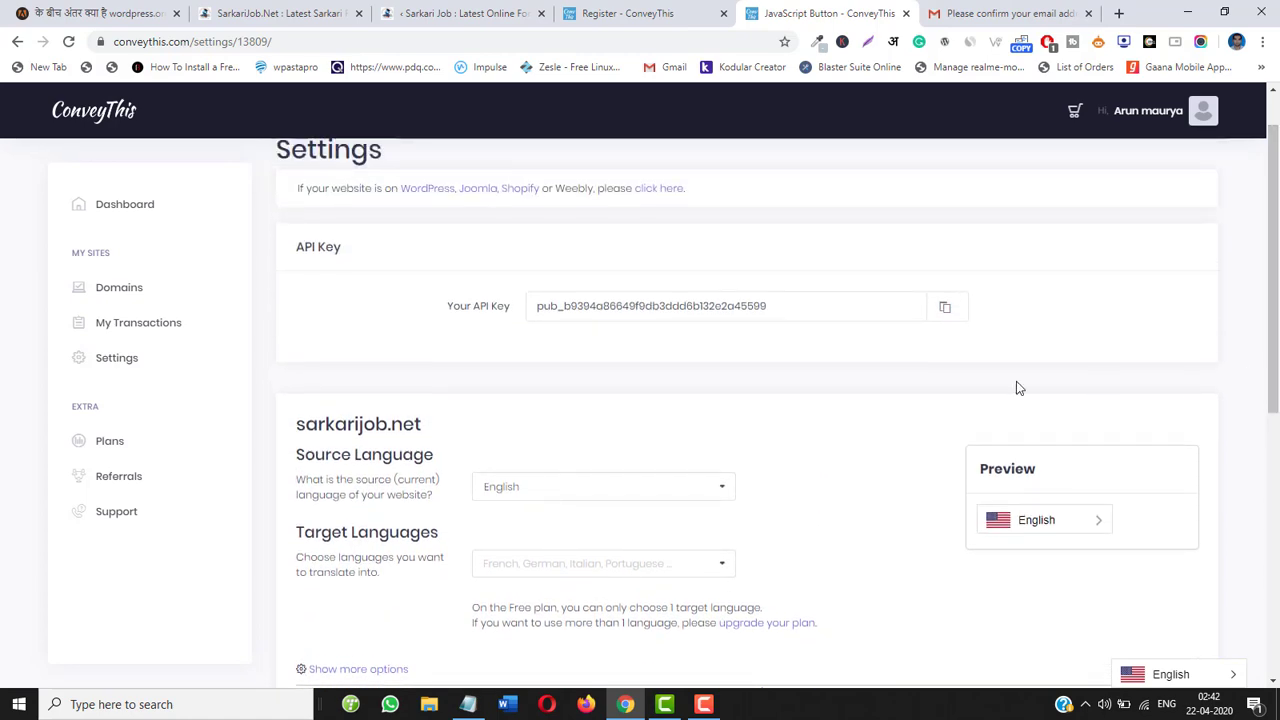
- Switch to the ConveyThis plugin settings in WordPress, paste the copied API key and set the source language to English
{"action": "left_click", "coordinate": [263, 6]}
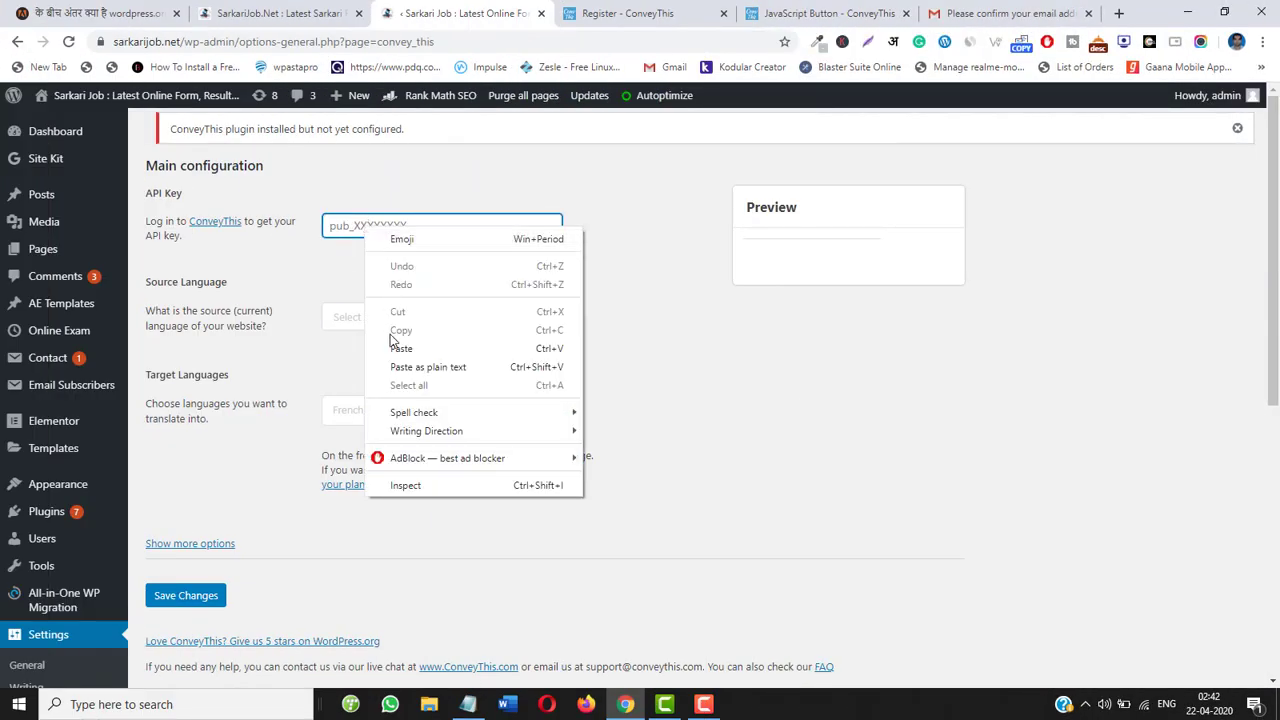
{"action": "left_click", "coordinate": [400, 349]}
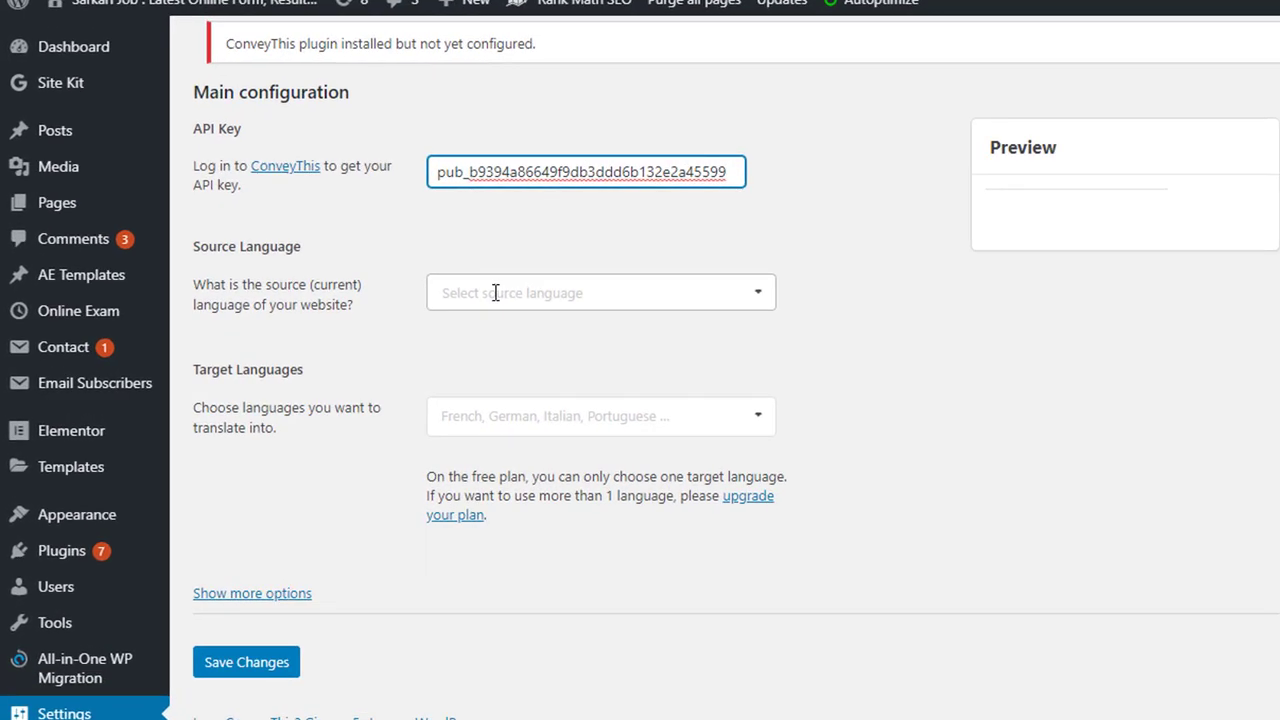
{"action": "left_click", "coordinate": [374, 316]}
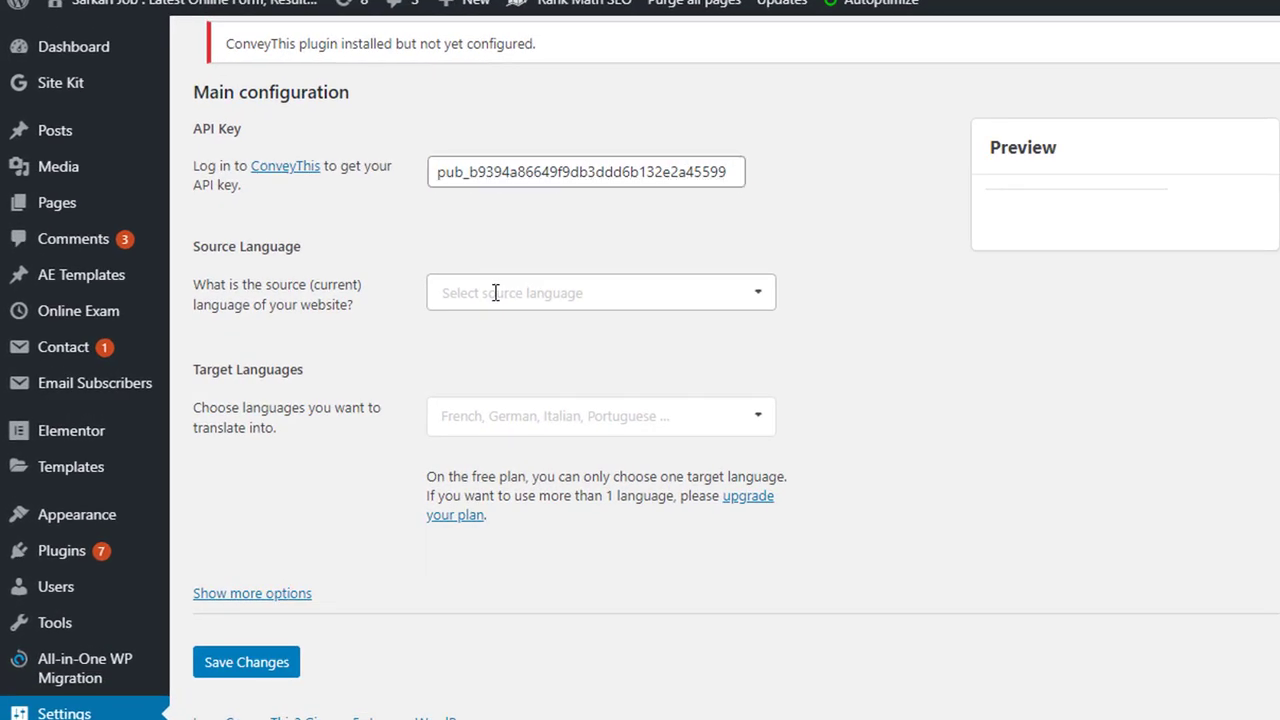
{"action": "left_click", "coordinate": [495, 292]}
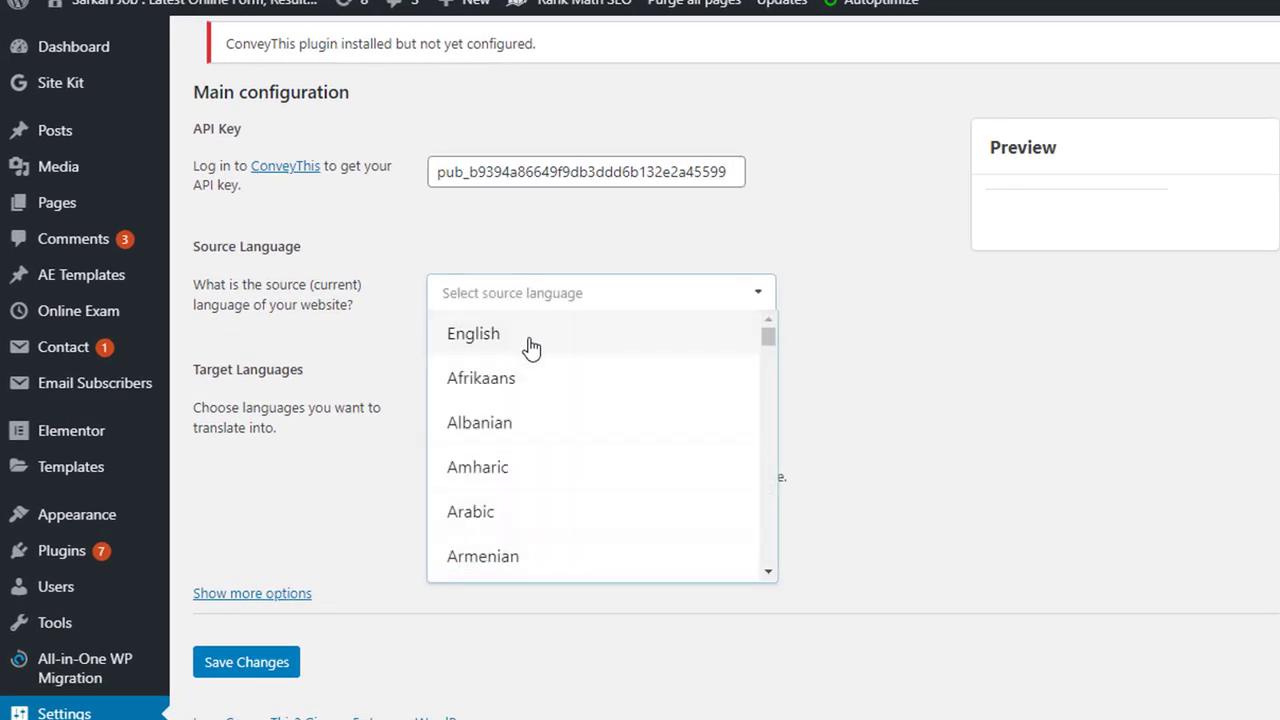
{"action": "left_click", "coordinate": [531, 340]}
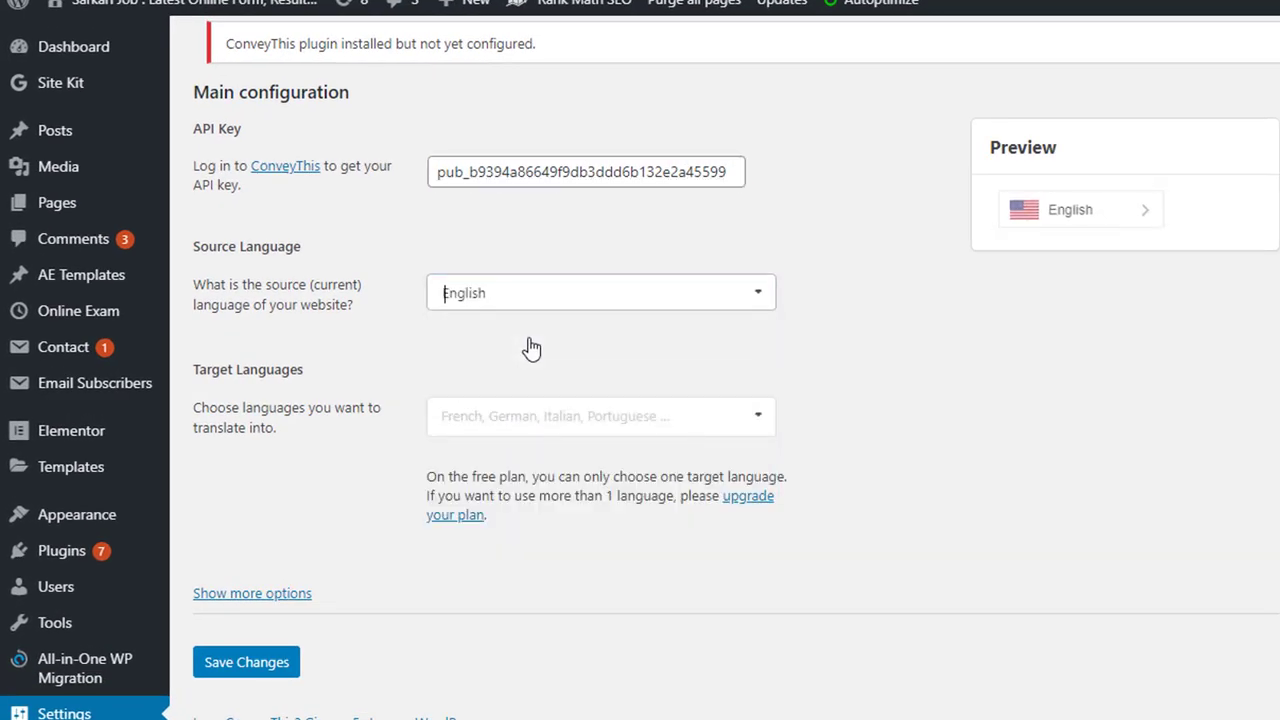
- Search the plugin's target-language list for "mara", "hind", "ur" and "gu", clearing each search term
{"action": "left_click", "coordinate": [540, 421]}
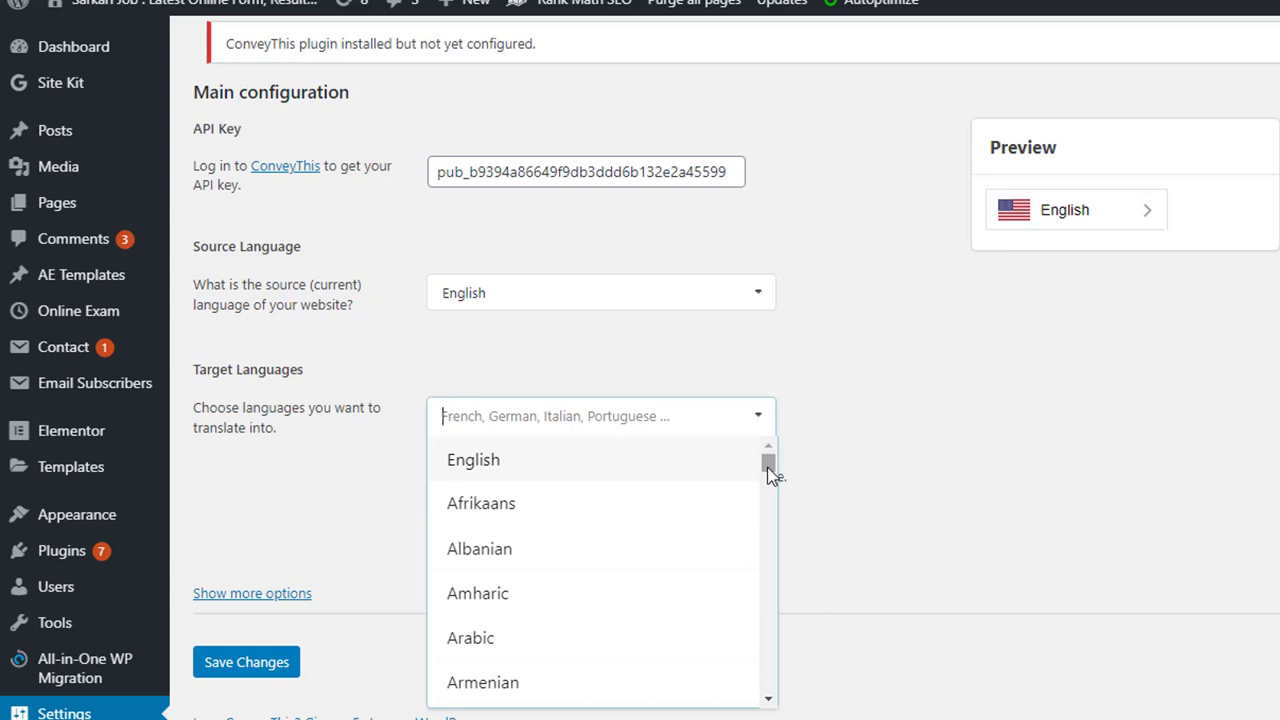
{"action": "mouse_move", "coordinate": [766, 457]}
{"action": "left_mouse_down"}
{"action": "mouse_move", "coordinate": [762, 492]}
{"action": "mouse_move", "coordinate": [762, 454]}
{"action": "left_mouse_up"}
{"action": "type", "text": "mara"}
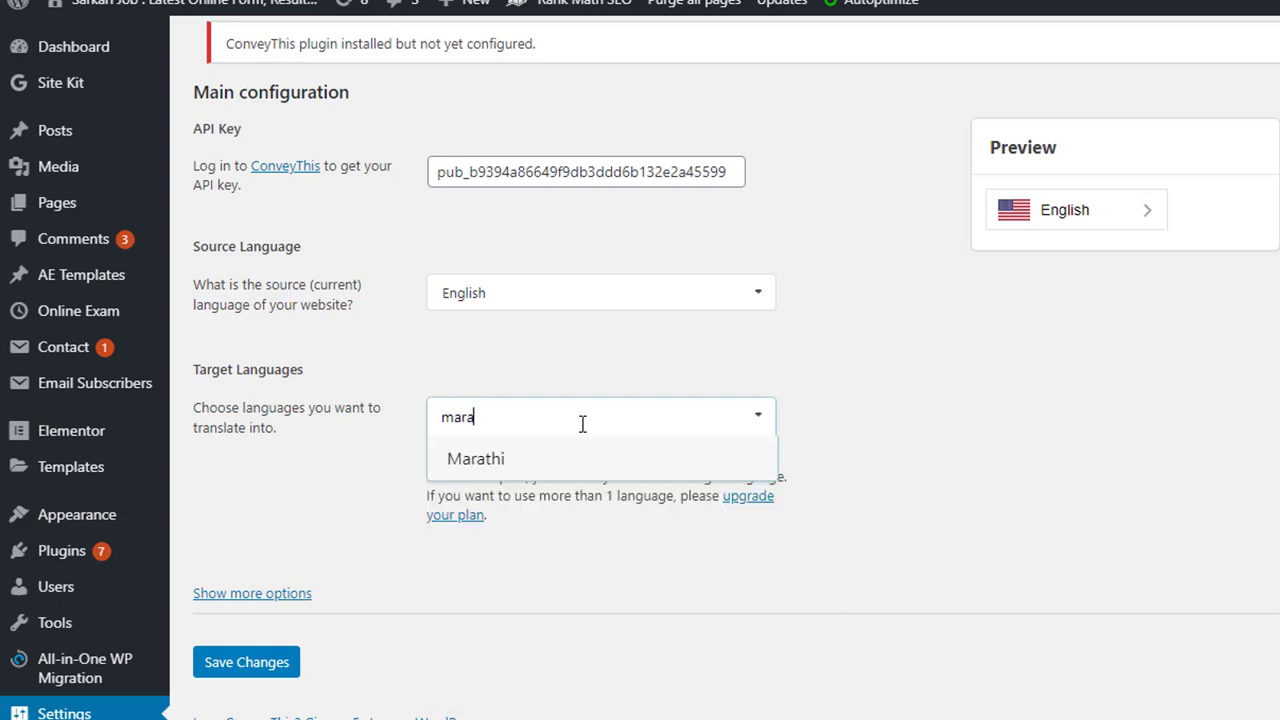
{"action": "key", "text": "BackSpace"}
{"action": "key", "text": "BackSpace"}
{"action": "key", "text": "BackSpace"}
{"action": "key", "text": "BackSpace"}
{"action": "type", "text": "hind"}
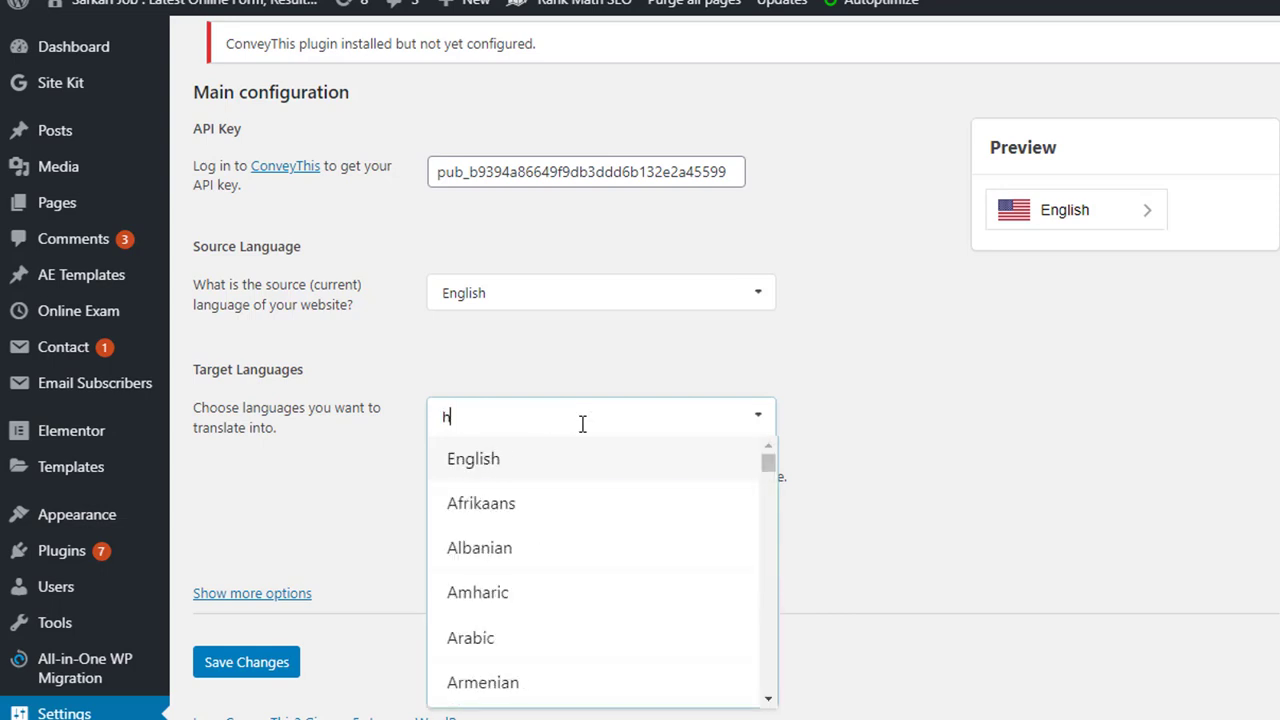
{"action": "key", "text": "BackSpace"}
{"action": "key", "text": "BackSpace"}
{"action": "key", "text": "BackSpace"}
{"action": "key", "text": "BackSpace"}
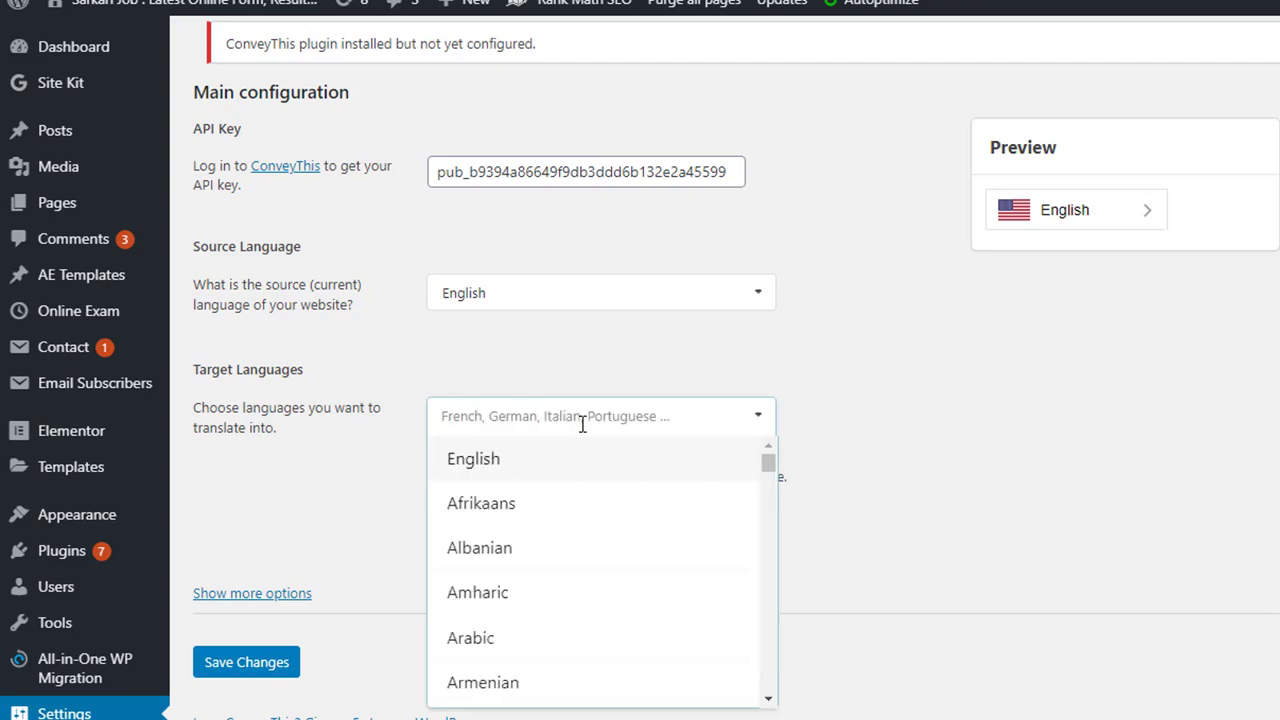
{"action": "type", "text": "ur"}
{"action": "key", "text": "BackSpace"}
{"action": "key", "text": "BackSpace"}
{"action": "type", "text": "gu"}
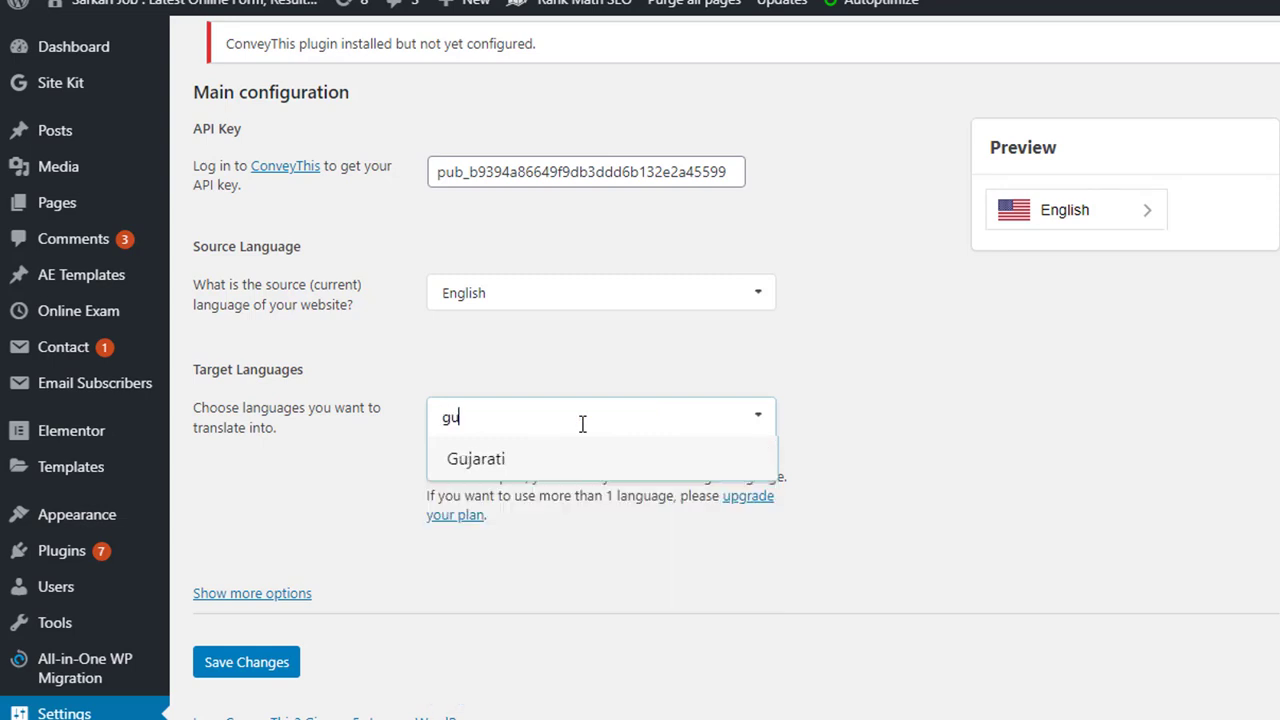
{"action": "key", "text": "BackSpace"}
{"action": "key", "text": "BackSpace"}
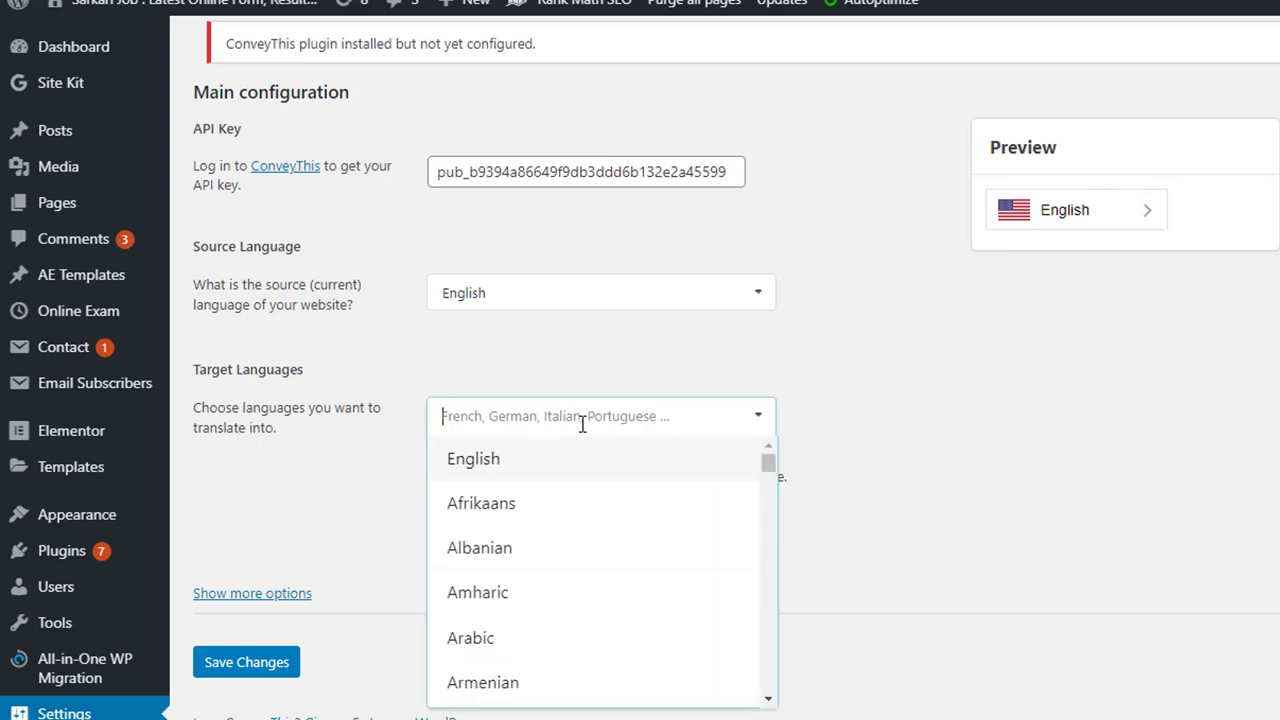
- Choose Hindi as the target language and save the plugin settings
{"action": "type", "text": "hi"}
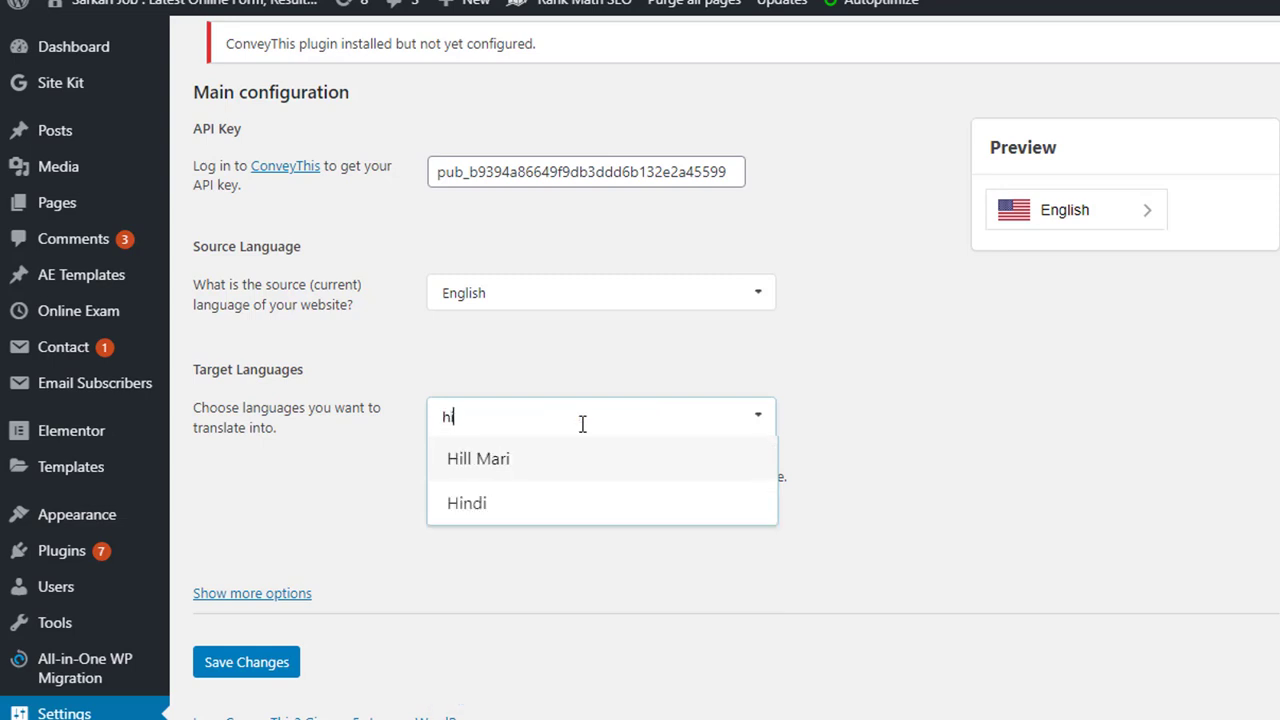
{"action": "left_click", "coordinate": [546, 505]}
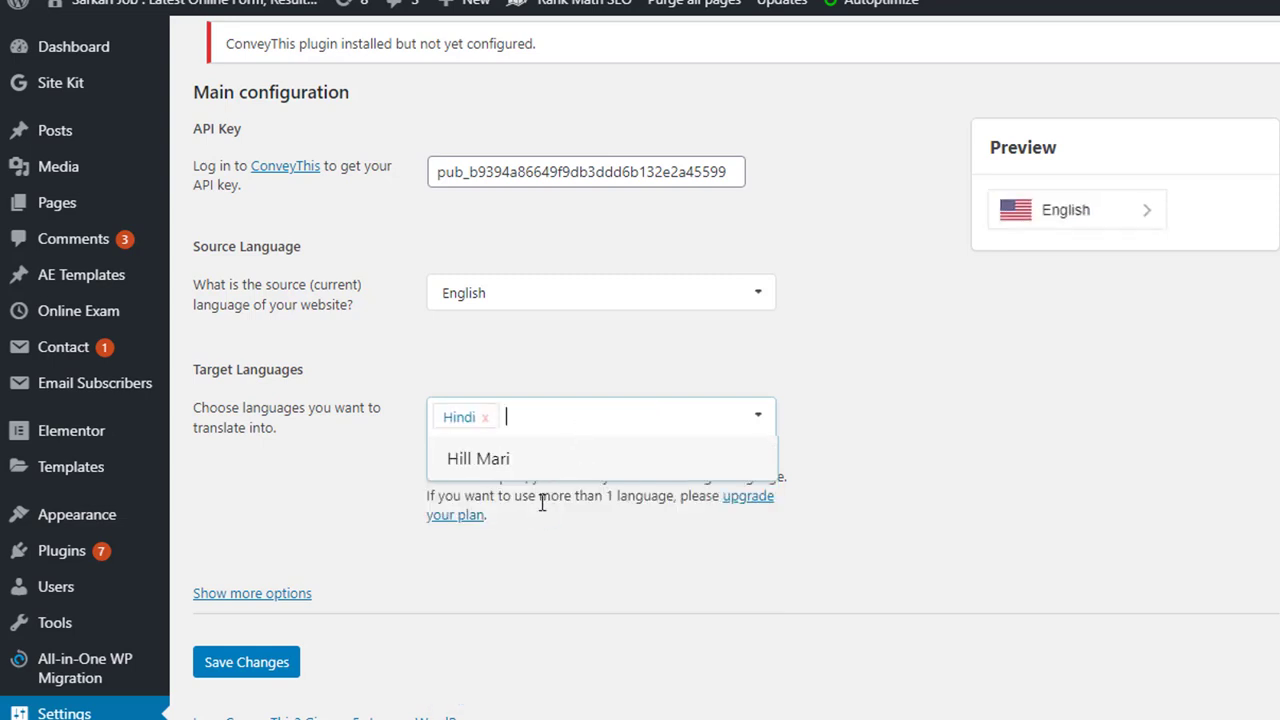
{"action": "left_click", "coordinate": [266, 674]}
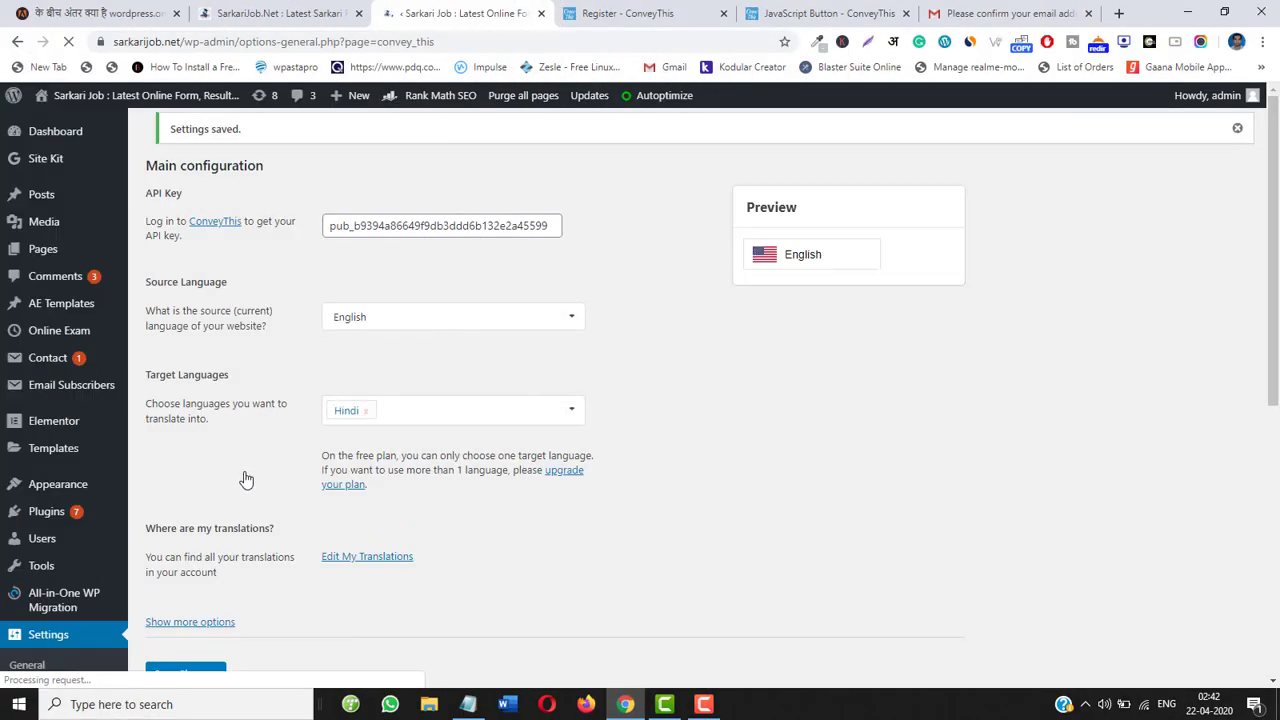
- Open the live SarkariJob.net site in a new tab and change its language to Hindi with the ConveyThis switcher
{"action": "mouse_move", "coordinate": [90, 97]}
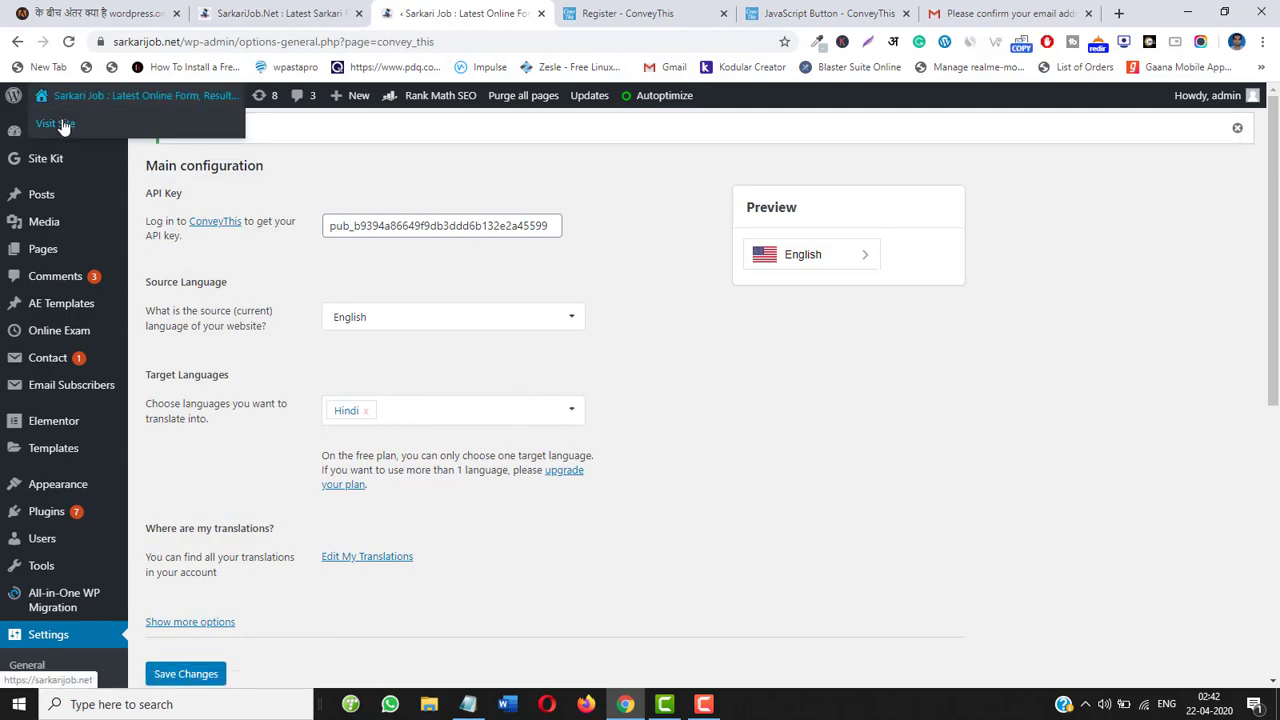
{"action": "right_click", "coordinate": [62, 126]}
{"action": "left_click", "coordinate": [131, 131]}
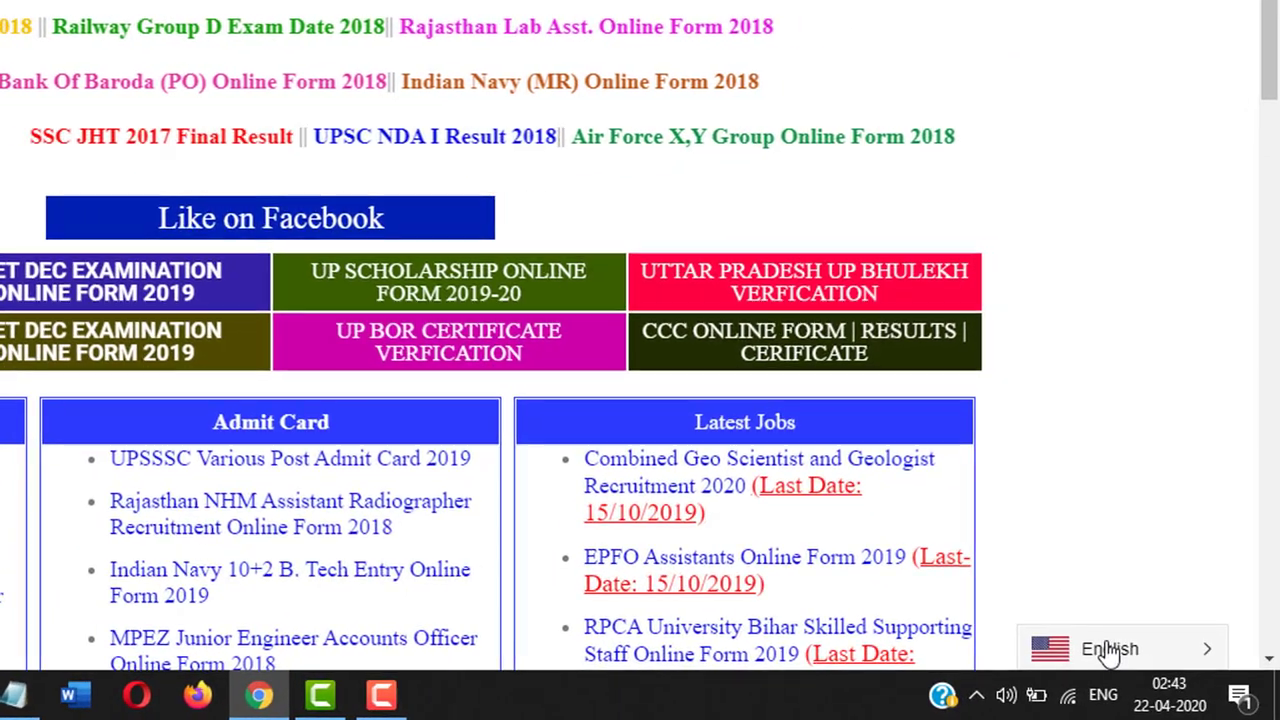
{"action": "left_click", "coordinate": [1130, 658]}
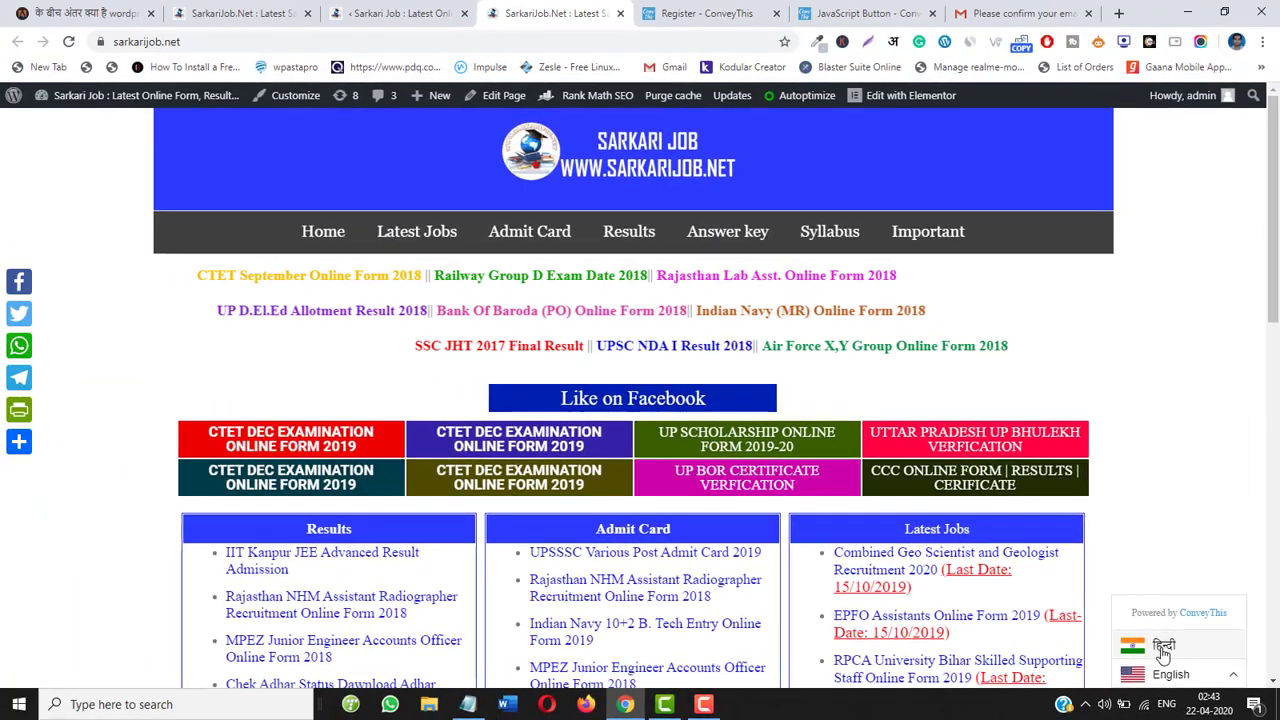
{"action": "left_click", "coordinate": [1162, 648]}
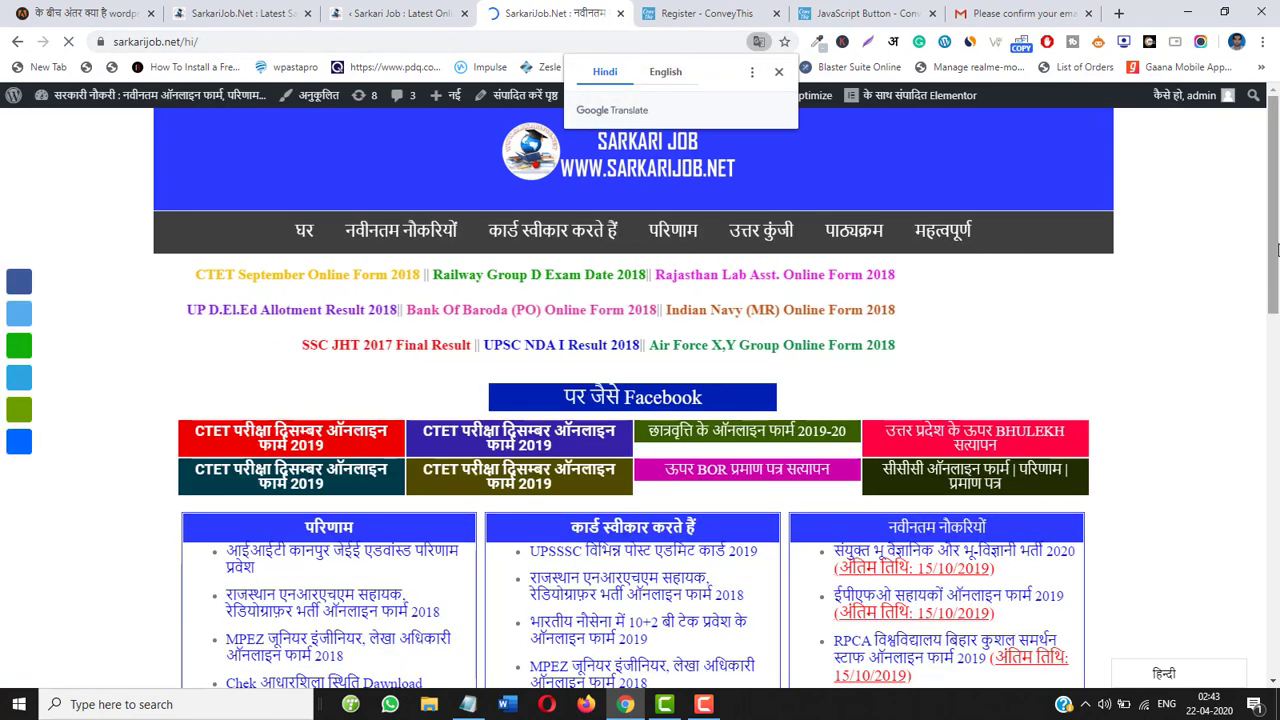
- Dismiss the Google Translate popup, examine the Hindi home page and view the Rajasthan NHM Assistant Radiographer 2018 post
{"action": "left_click", "coordinate": [779, 72]}
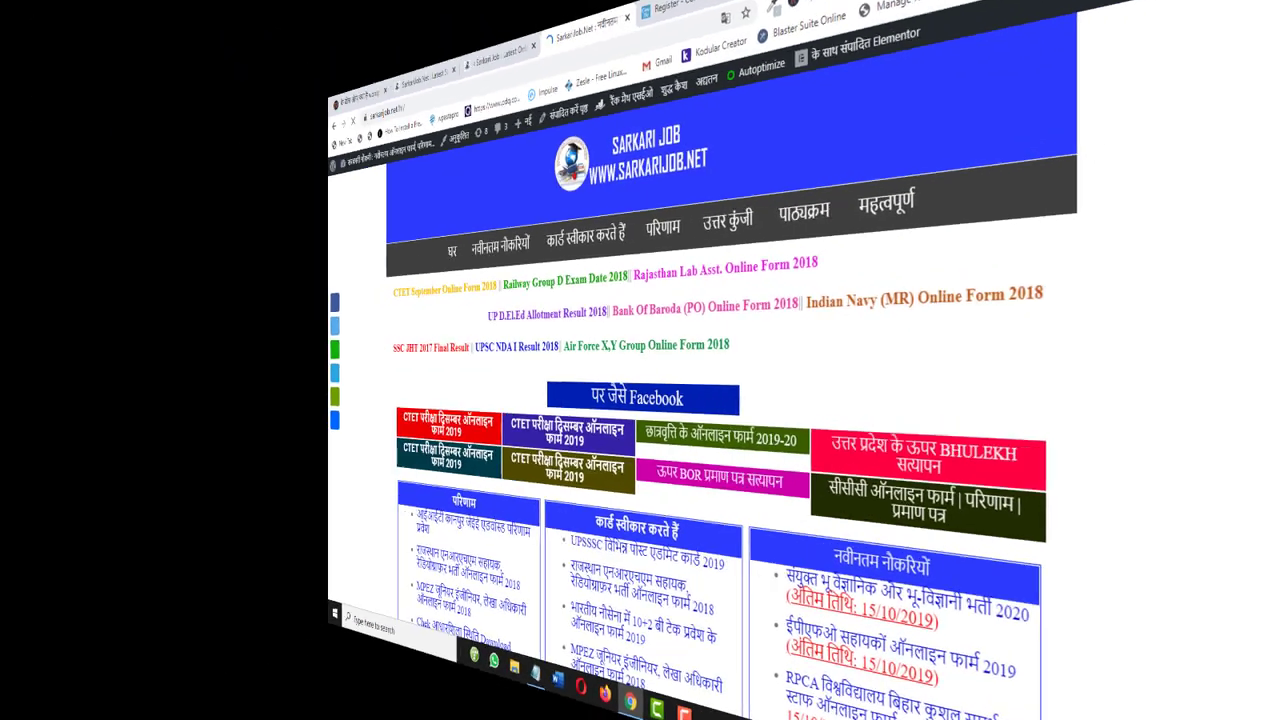
{"action": "scroll", "coordinate": [1276, 238], "scroll_direction": "down", "scroll_amount": 3}
{"action": "left_click_drag", "start_coordinate": [1276, 262], "coordinate": [1276, 313]}
{"action": "scroll", "coordinate": [907, 158], "scroll_direction": "up", "scroll_amount": 1}
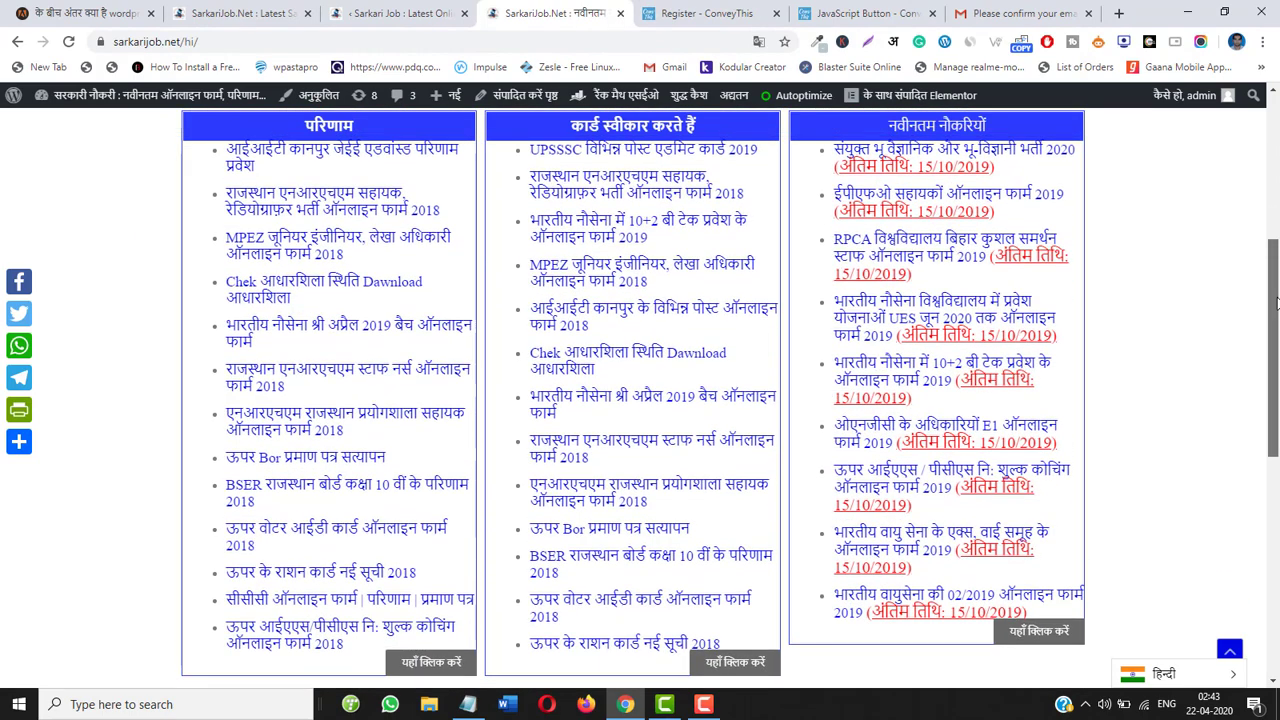
{"action": "left_click", "coordinate": [886, 157]}
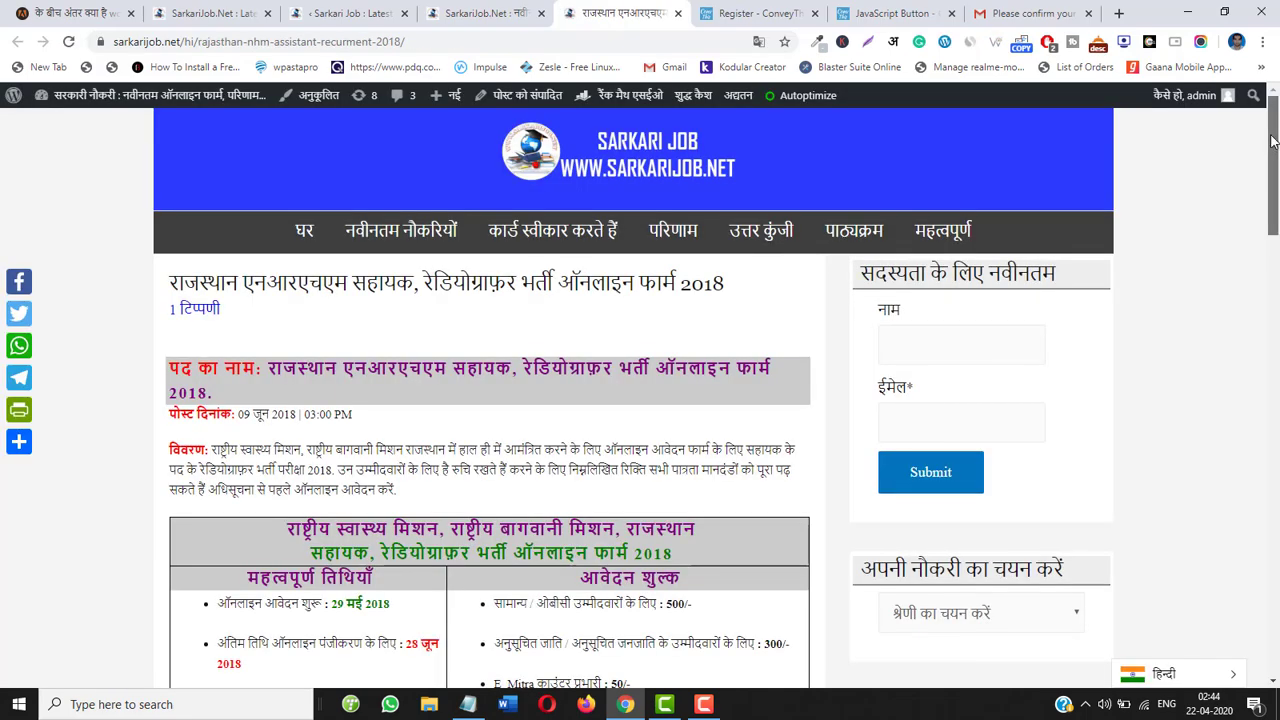
{"action": "left_click_drag", "start_coordinate": [1276, 182], "coordinate": [1277, 148]}
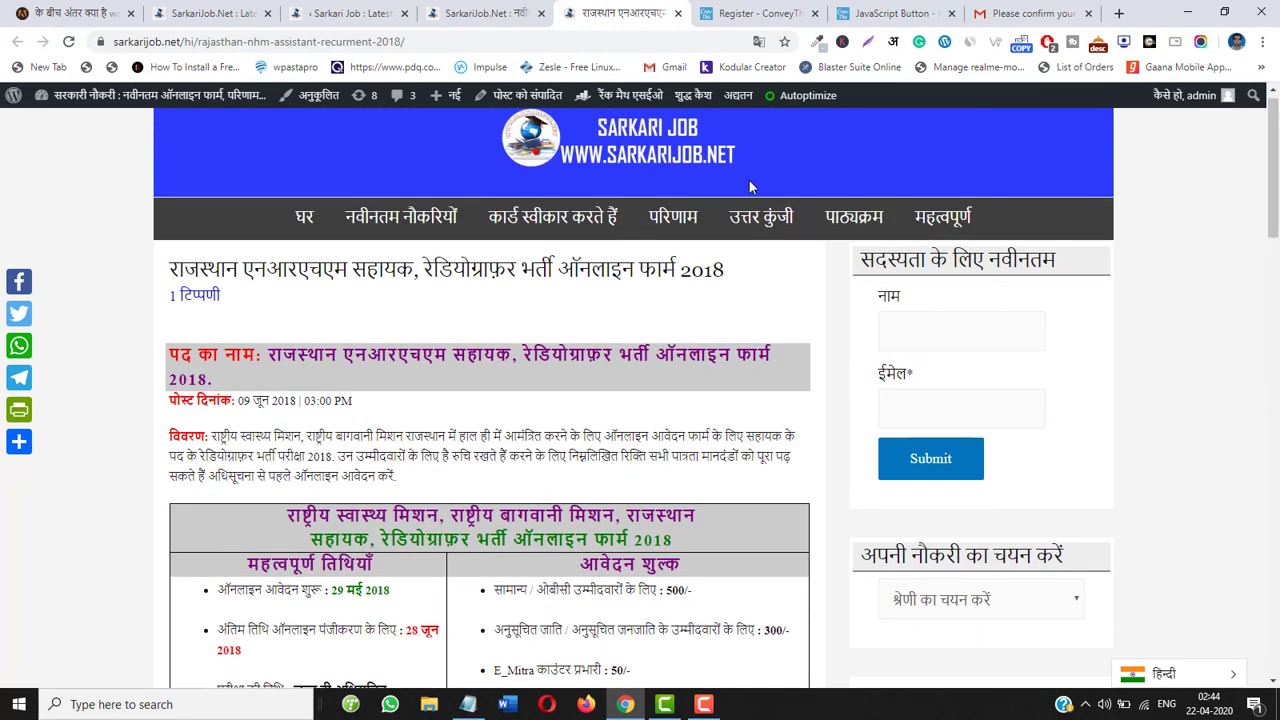
- Open the site's Latest Jobs page in Hindi, highlight the language code in its address and examine the translated listing
{"action": "left_click", "coordinate": [418, 226]}
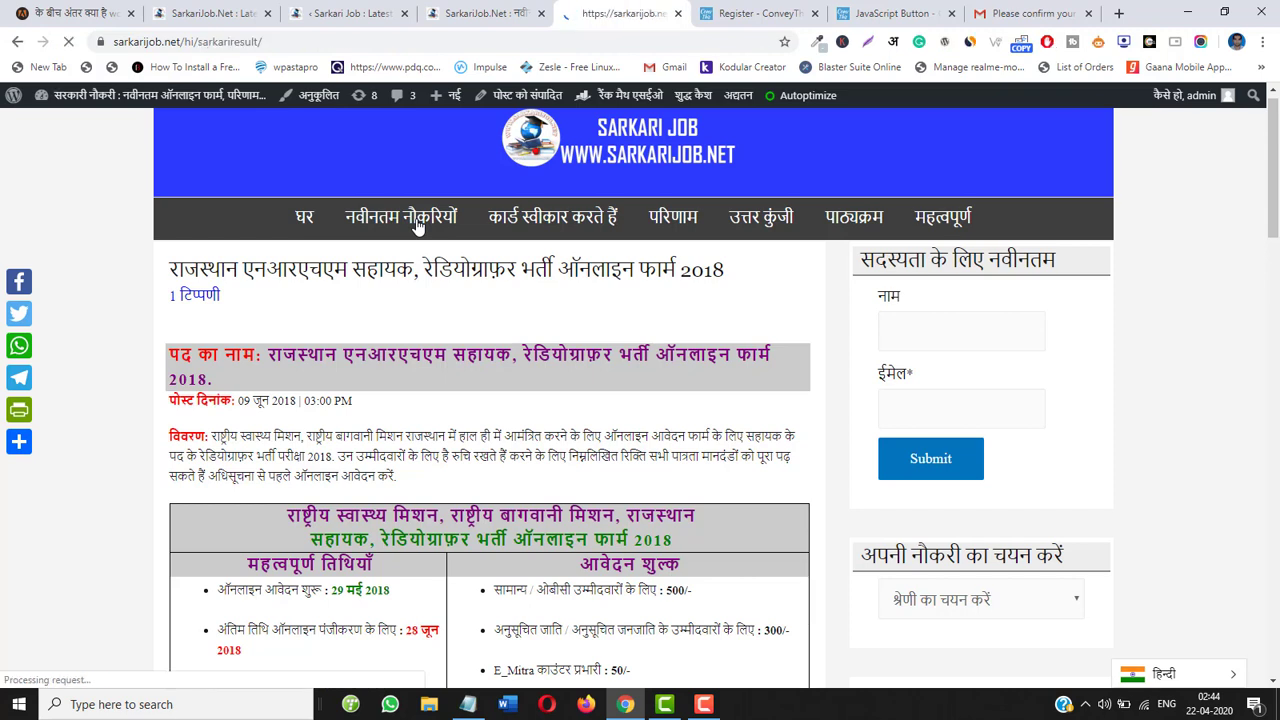
{"action": "left_click", "coordinate": [186, 41]}
{"action": "left_click_drag", "start_coordinate": [194, 37], "coordinate": [192, 37]}
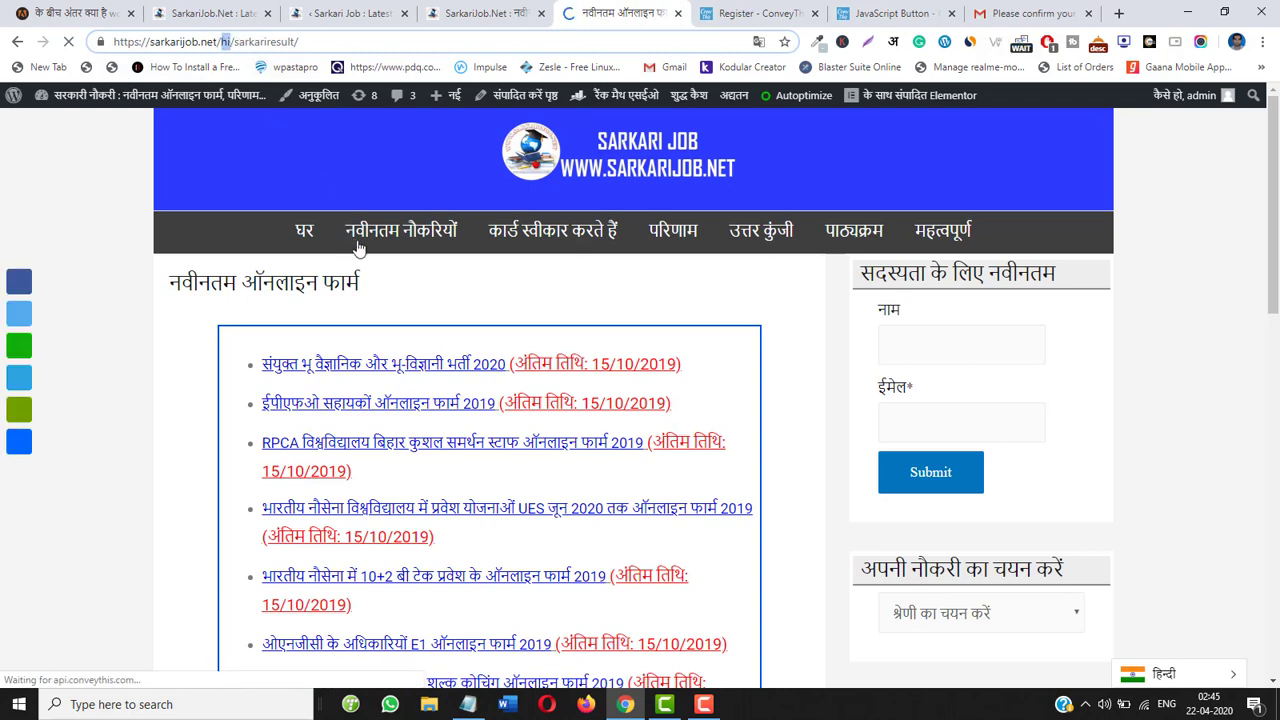
{"action": "left_click", "coordinate": [1273, 277]}
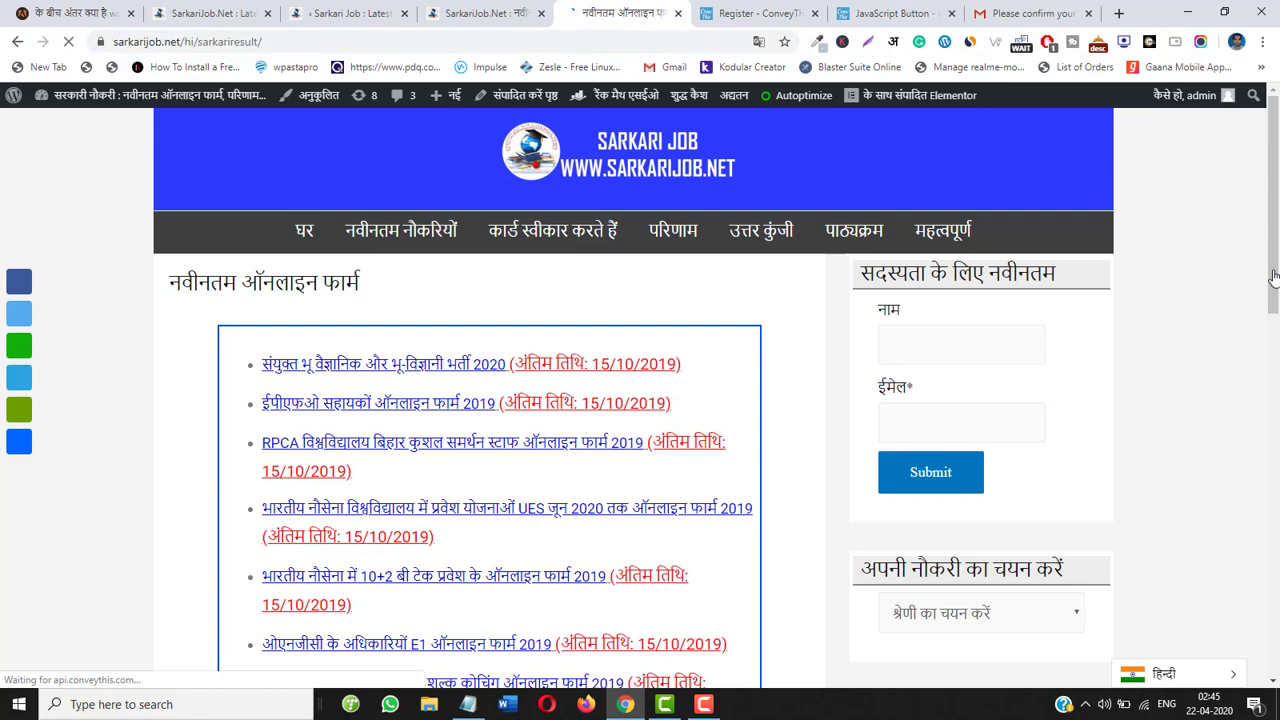
{"action": "scroll", "coordinate": [560, 375], "scroll_direction": "down", "scroll_amount": 1}
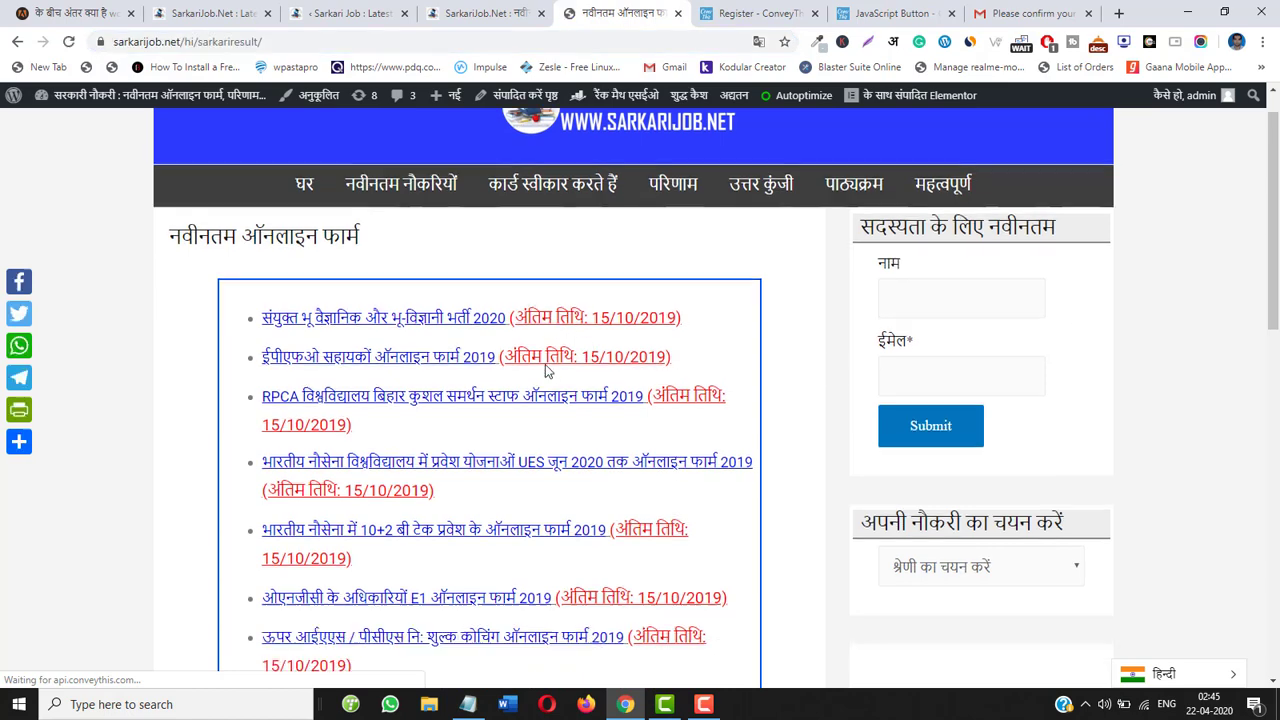
- Open the EPFO Assistants Online Form 2019 post, dismiss the Google Translate popup and examine the Hindi translation throughout the article
{"action": "left_click", "coordinate": [387, 358]}
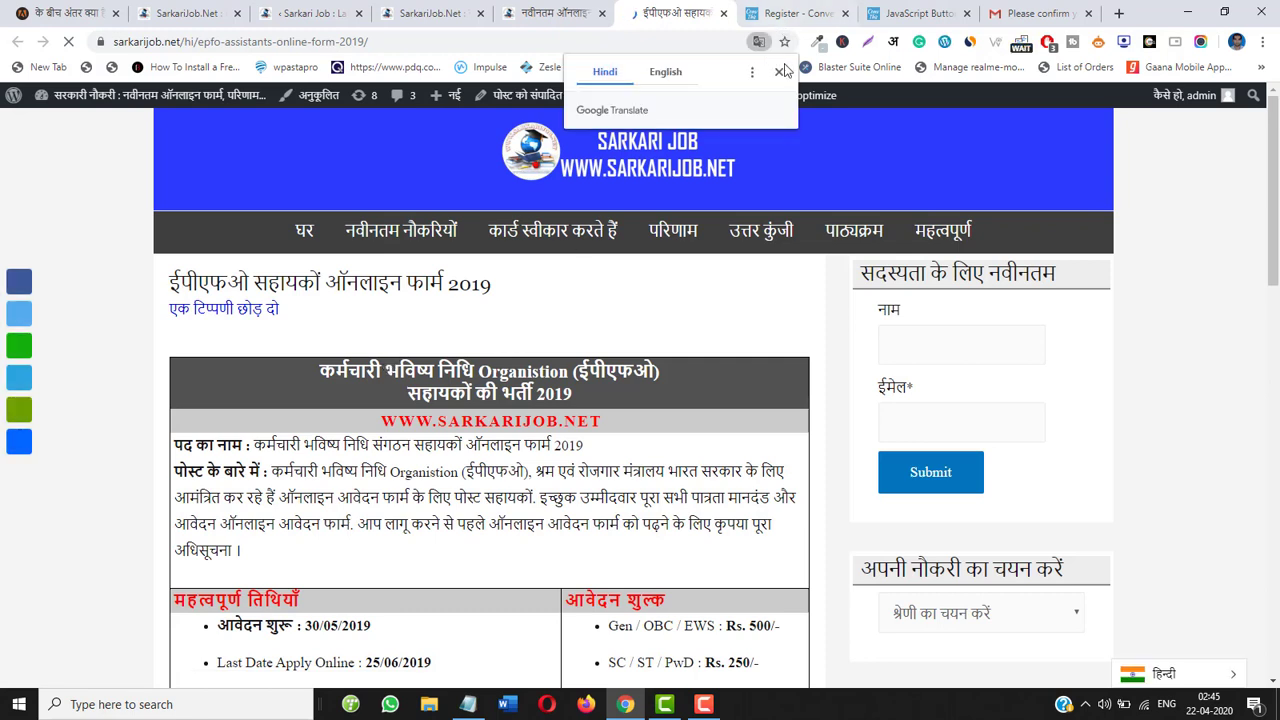
{"action": "left_click", "coordinate": [778, 71]}
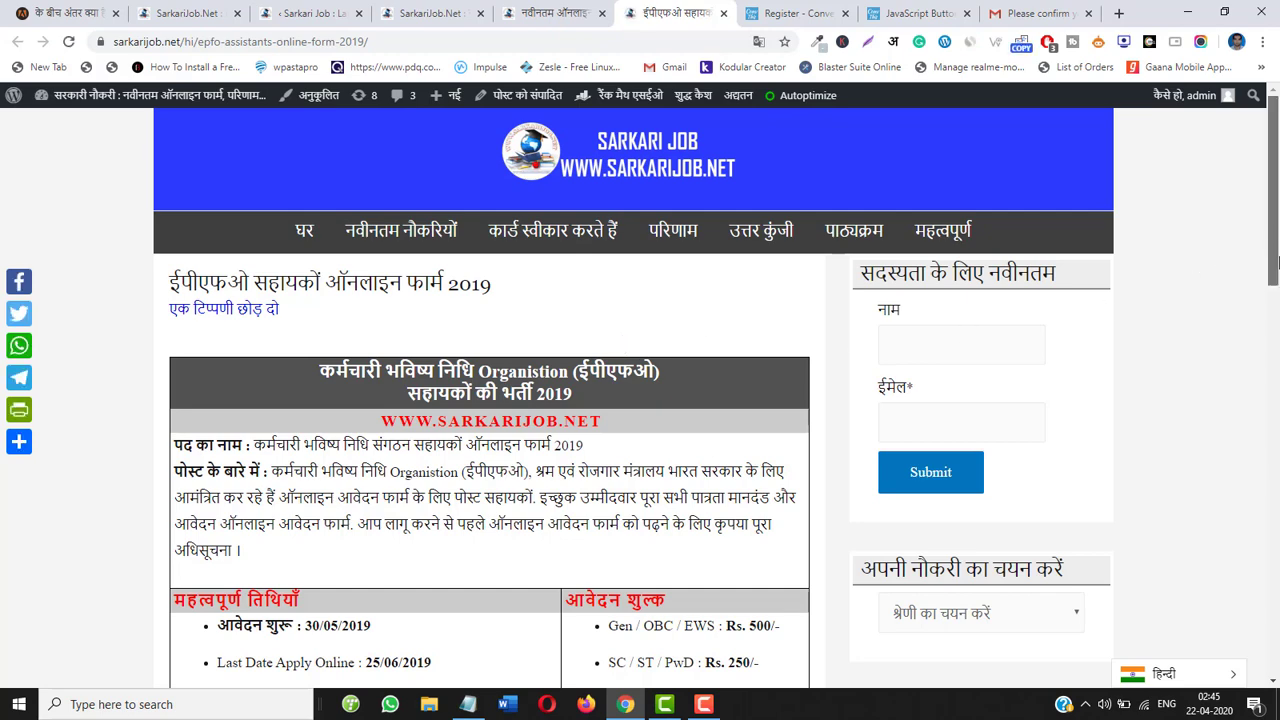
{"action": "scroll", "coordinate": [1278, 377], "scroll_direction": "down", "scroll_amount": 3}
{"action": "scroll", "coordinate": [1278, 377], "scroll_direction": "down", "scroll_amount": 5}
{"action": "scroll", "coordinate": [1278, 350], "scroll_direction": "up", "scroll_amount": 4}
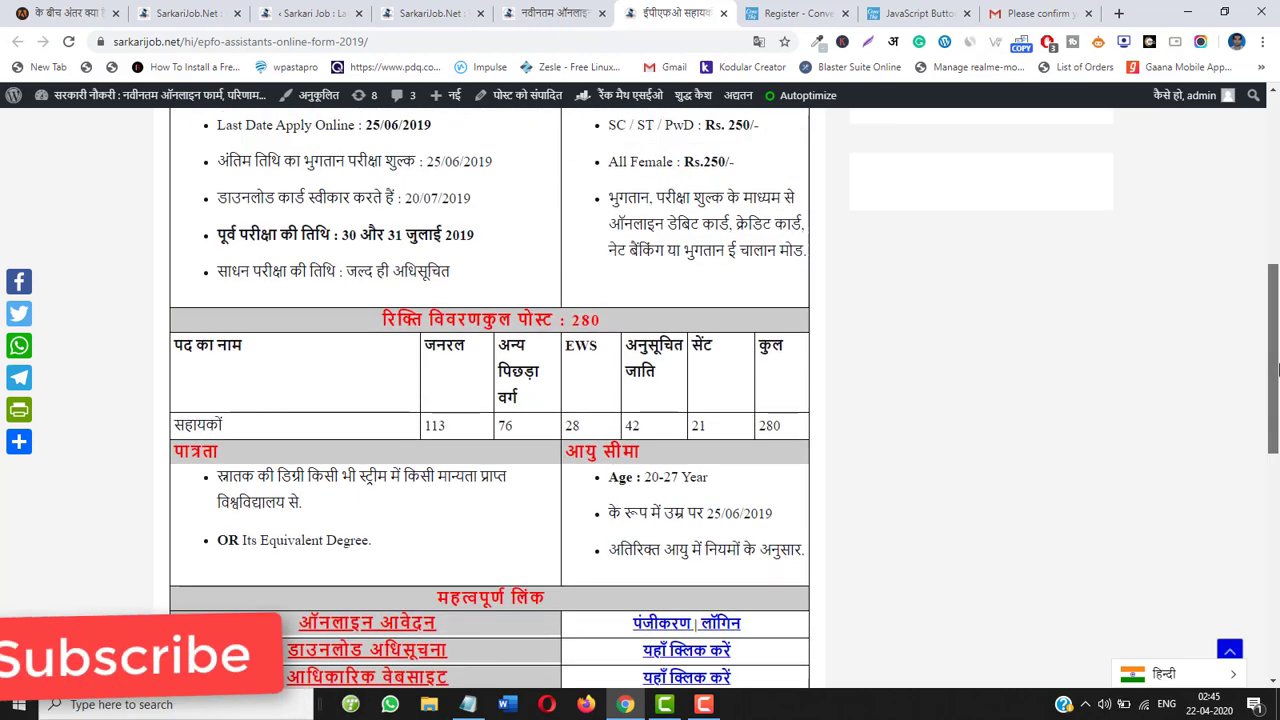
{"action": "scroll", "coordinate": [1278, 330], "scroll_direction": "up", "scroll_amount": 2}
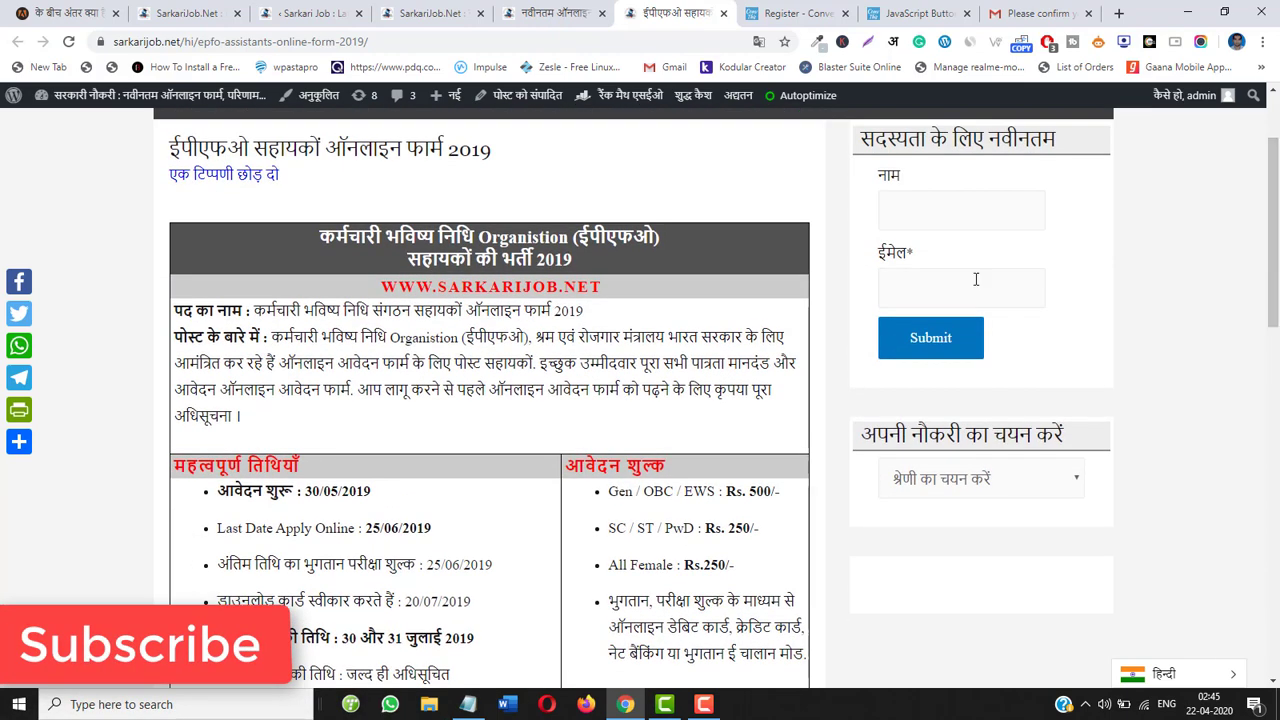
{"action": "left_click_drag", "start_coordinate": [383, 285], "coordinate": [608, 286]}
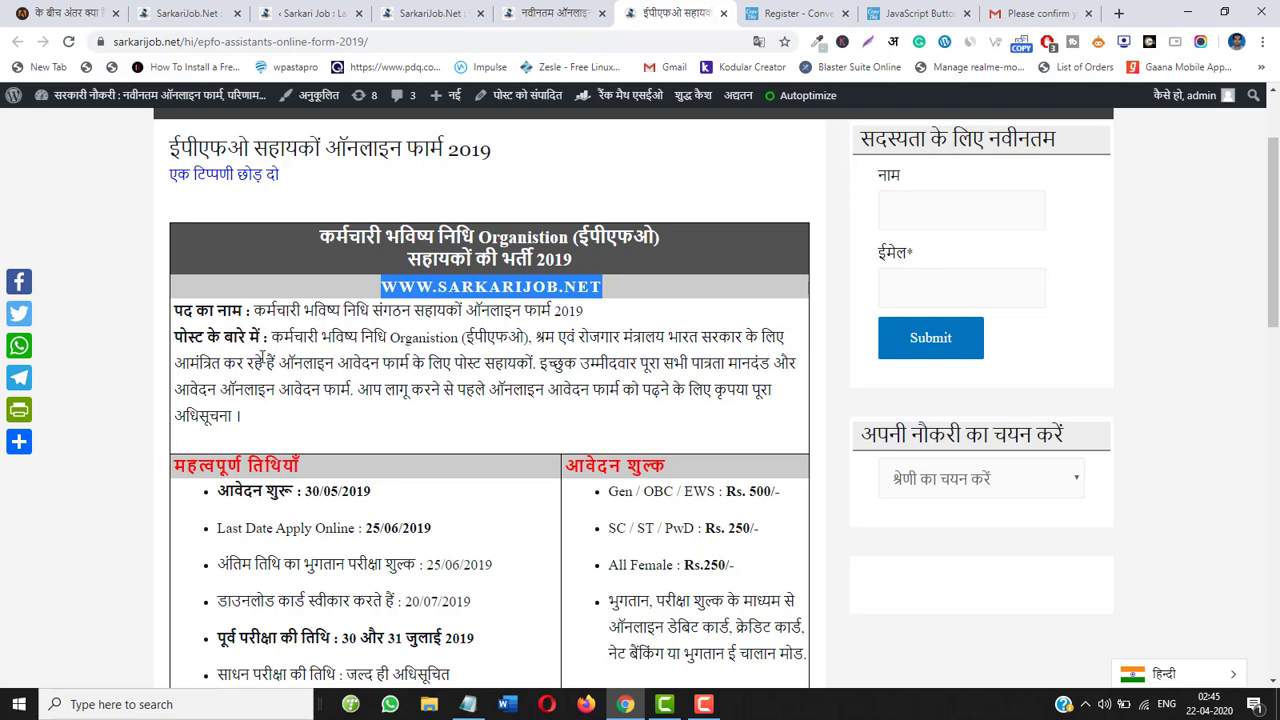
{"action": "left_click_drag", "start_coordinate": [1278, 232], "coordinate": [1277, 190]}
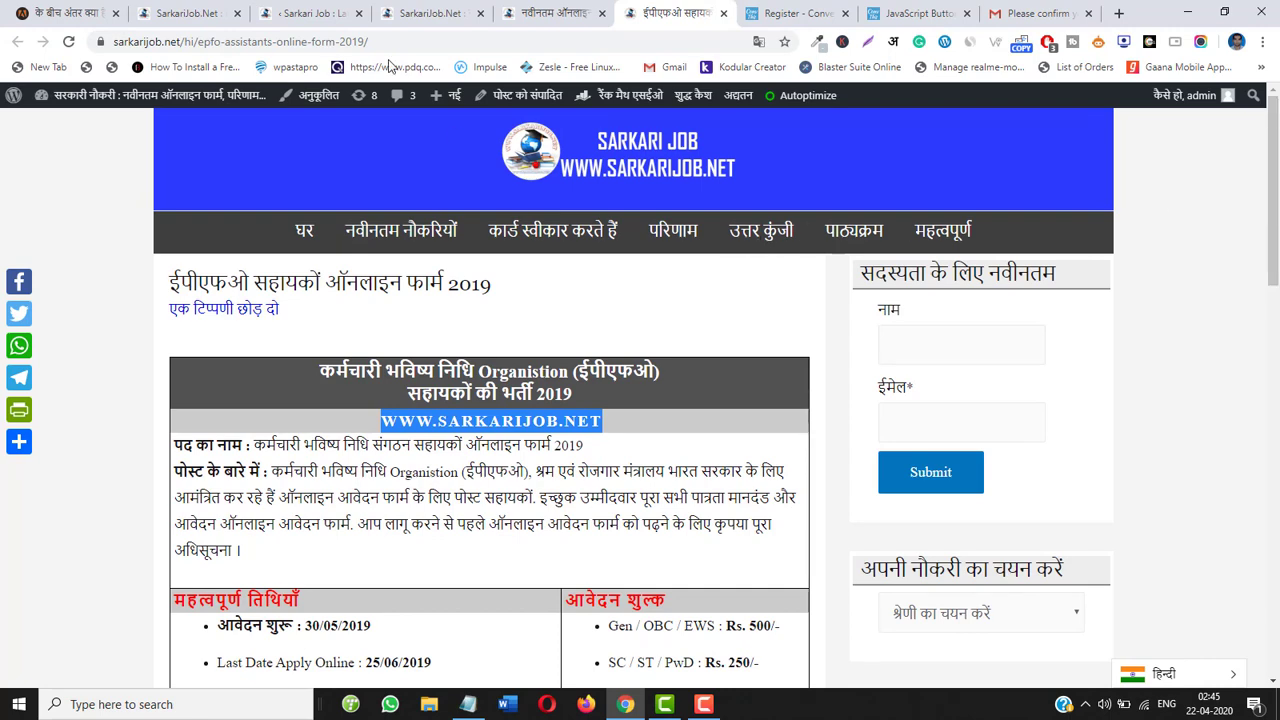
- Revisit the ConveyThis domain settings page and return to the Hindi home page of SarkariJob.net
{"action": "left_click", "coordinate": [822, 8]}
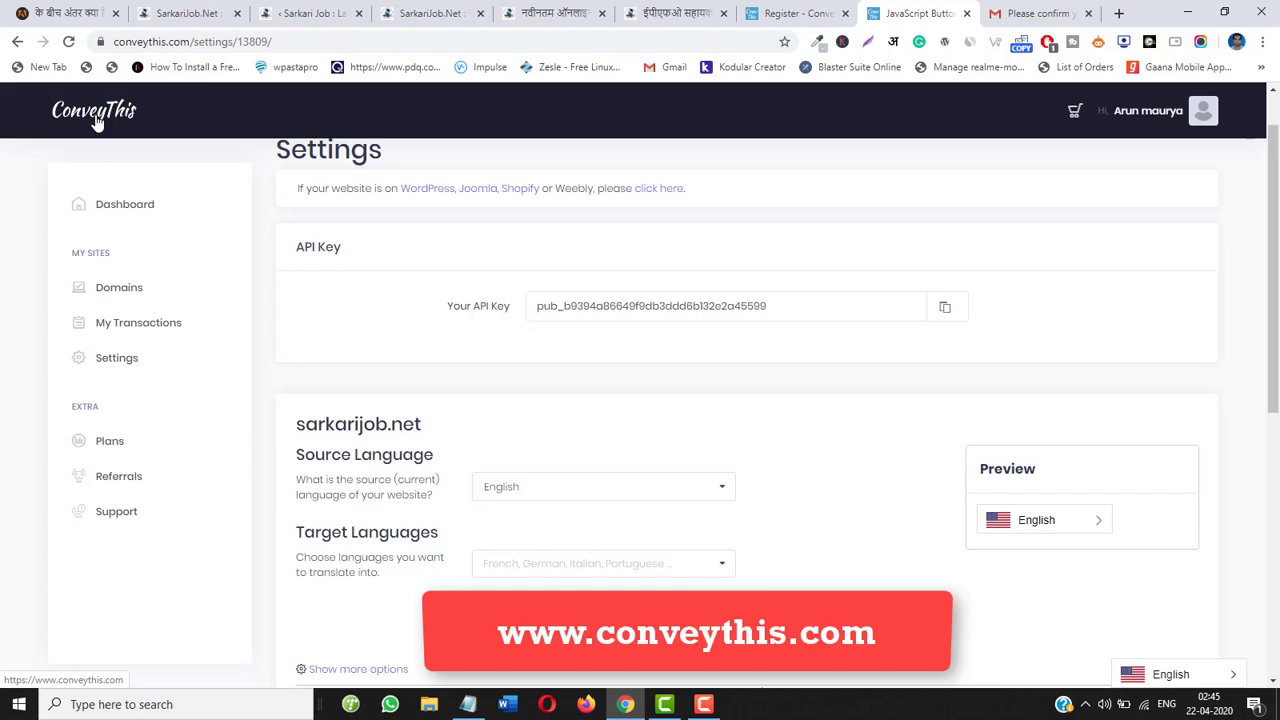
{"action": "key", "text": "ctrl+4"}
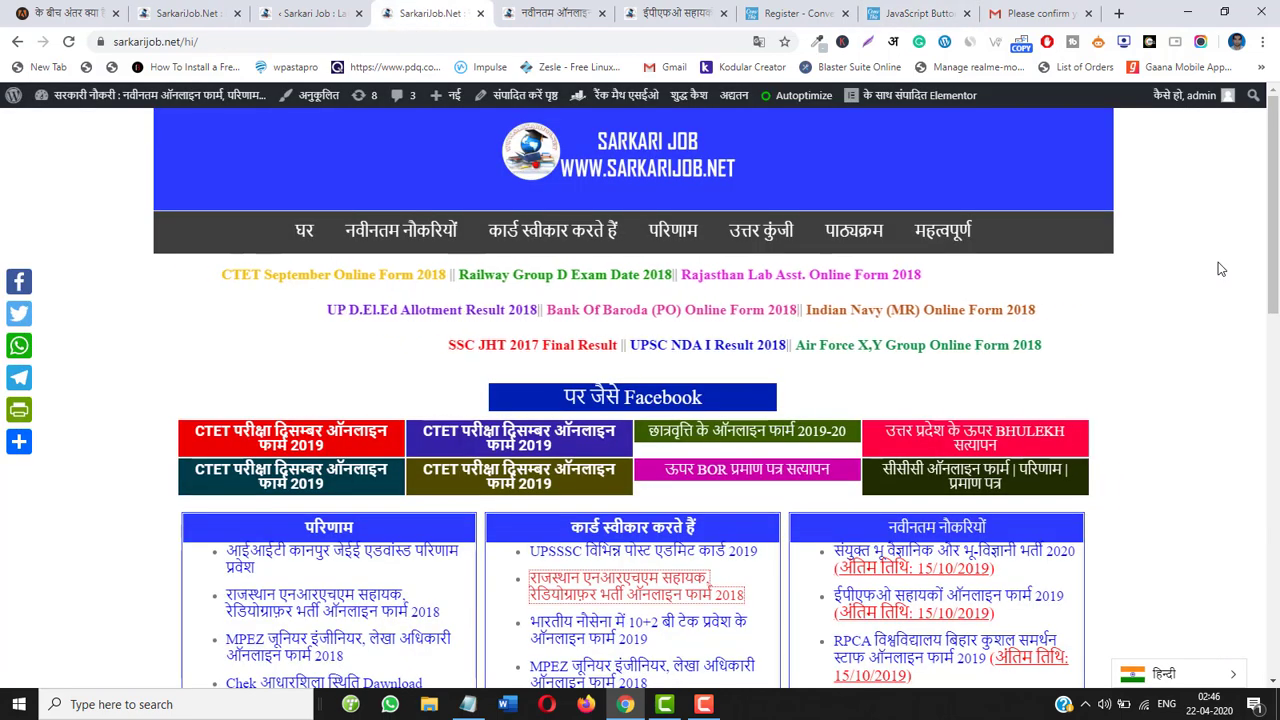